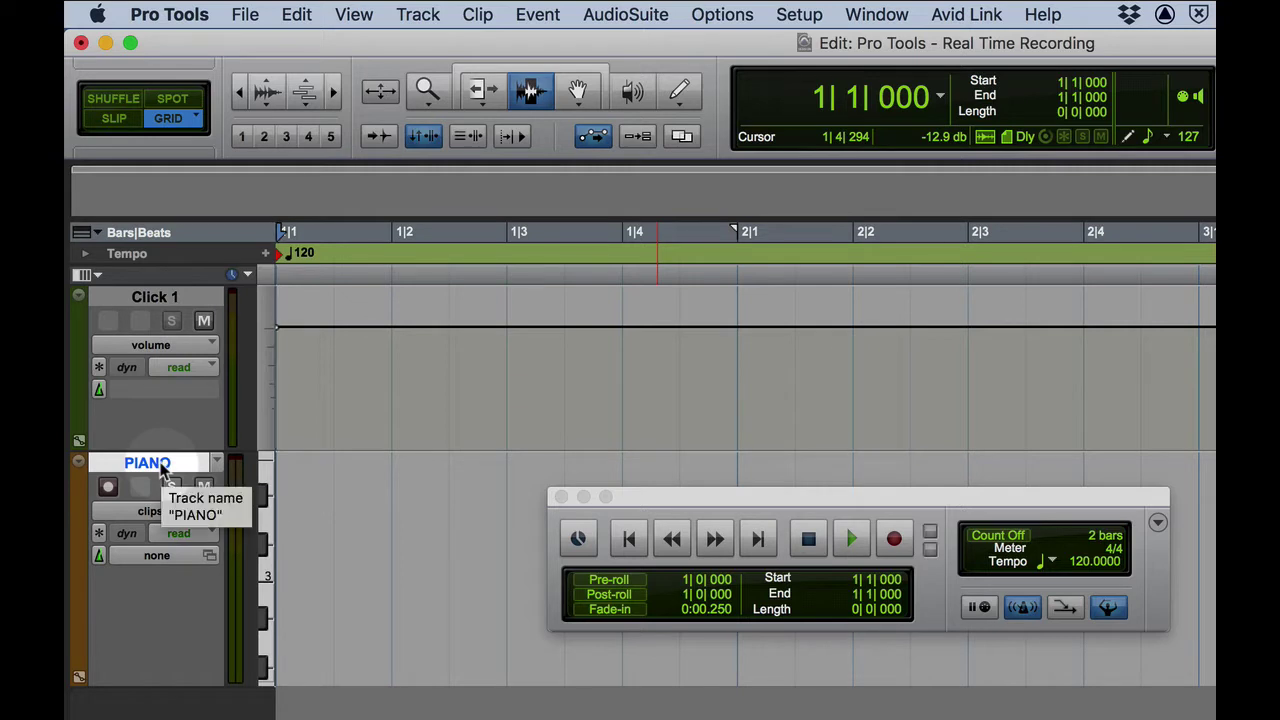
Set up a new stereo instrument track with Ticks timebase, then cancel without creating it.
click(418, 15)
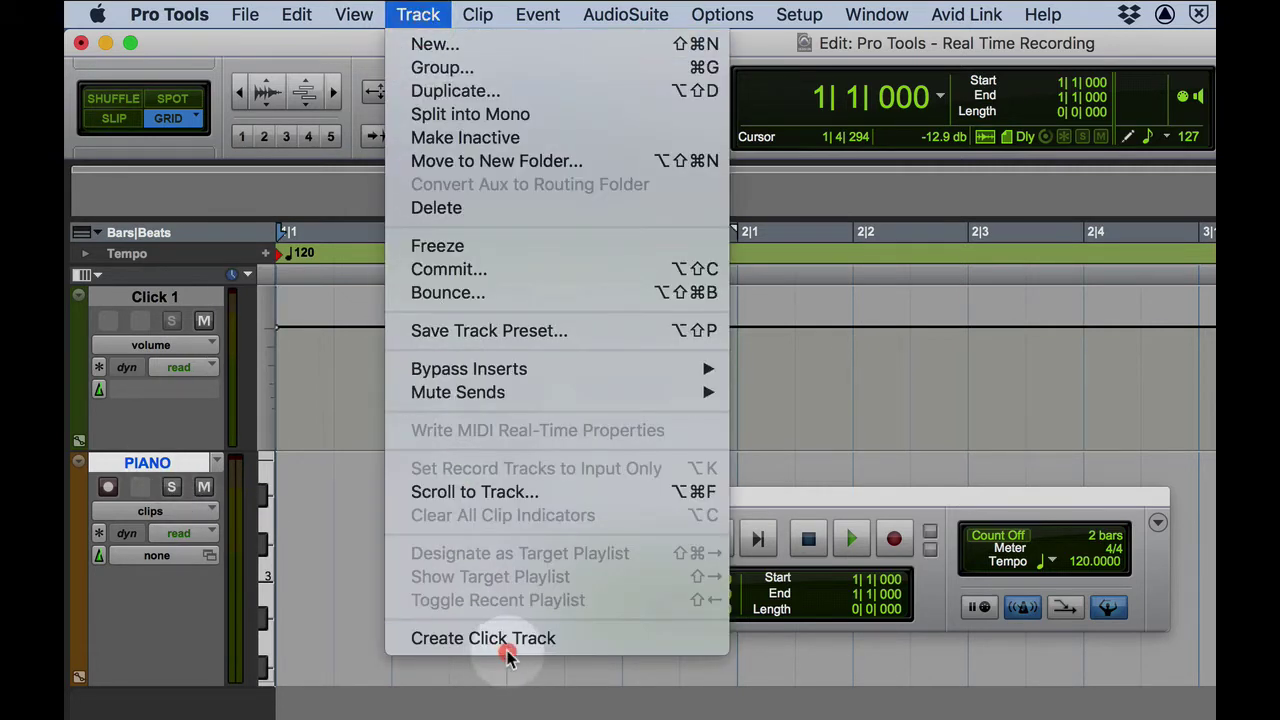
click(572, 47)
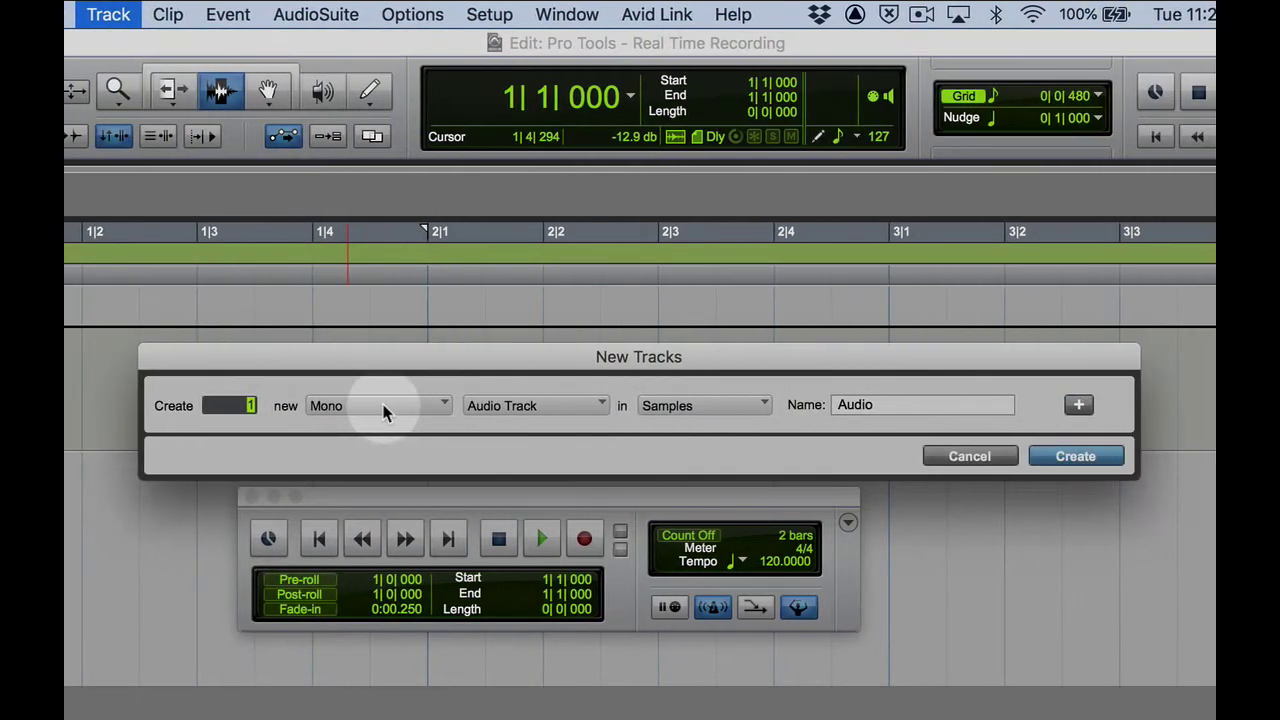
click(680, 410)
click(385, 445)
click(500, 410)
click(515, 510)
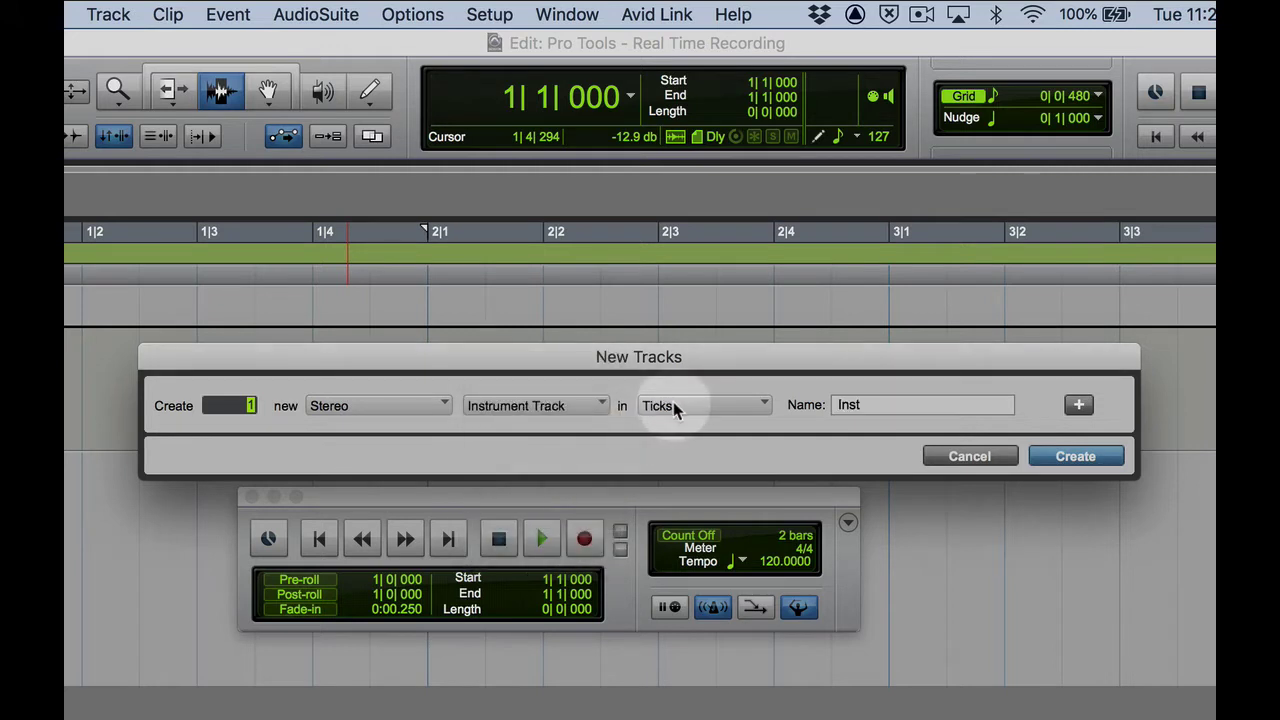
click(969, 460)
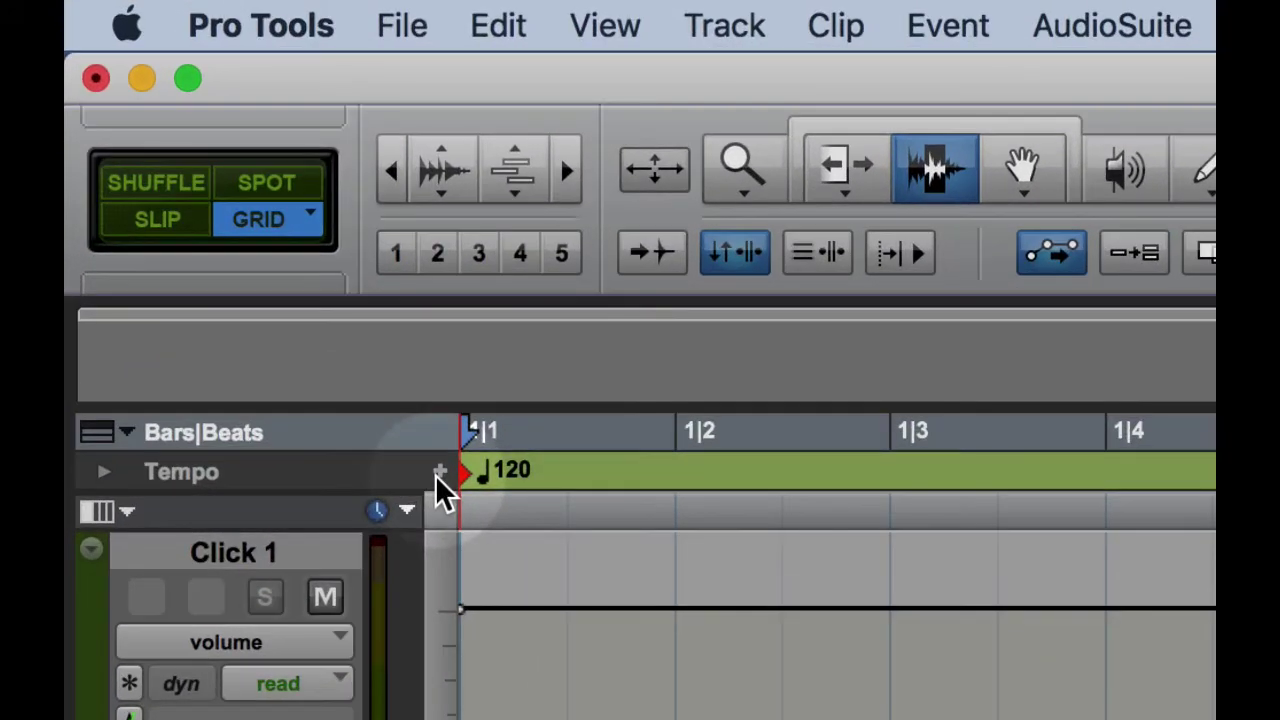
click(299, 301)
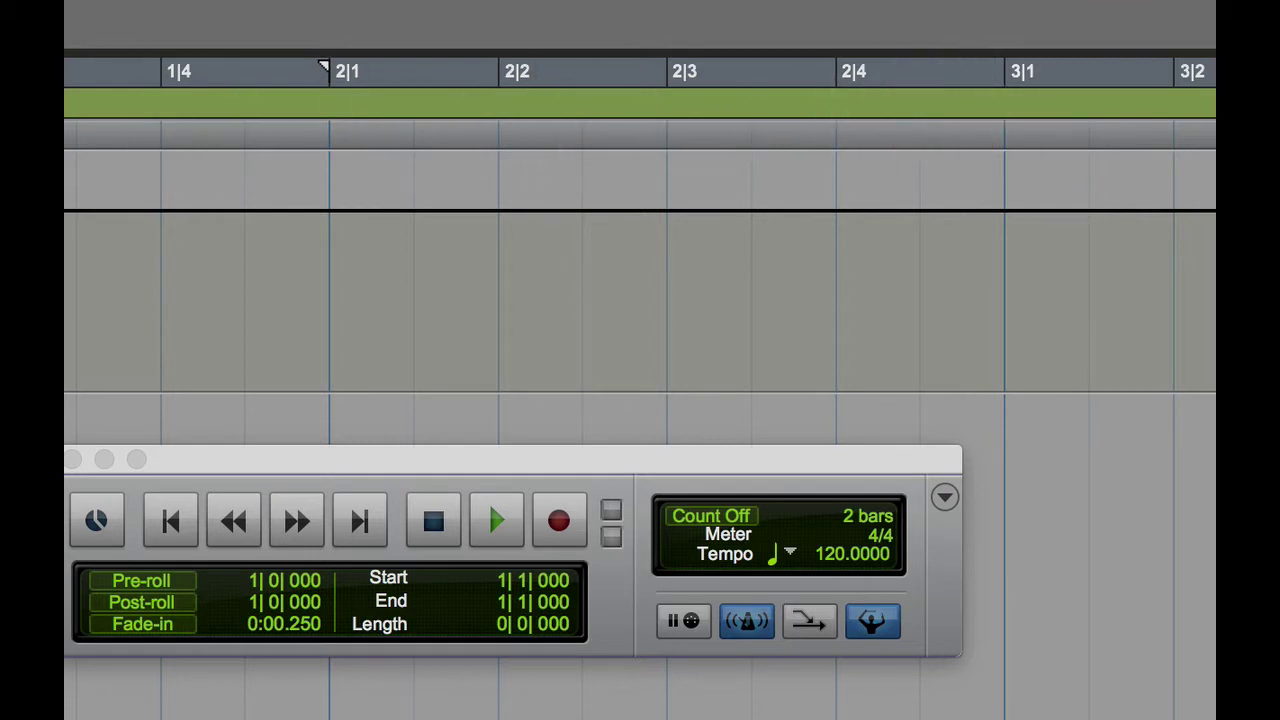
Place the insertion point just before 1|4 on the timeline.
click(233, 126)
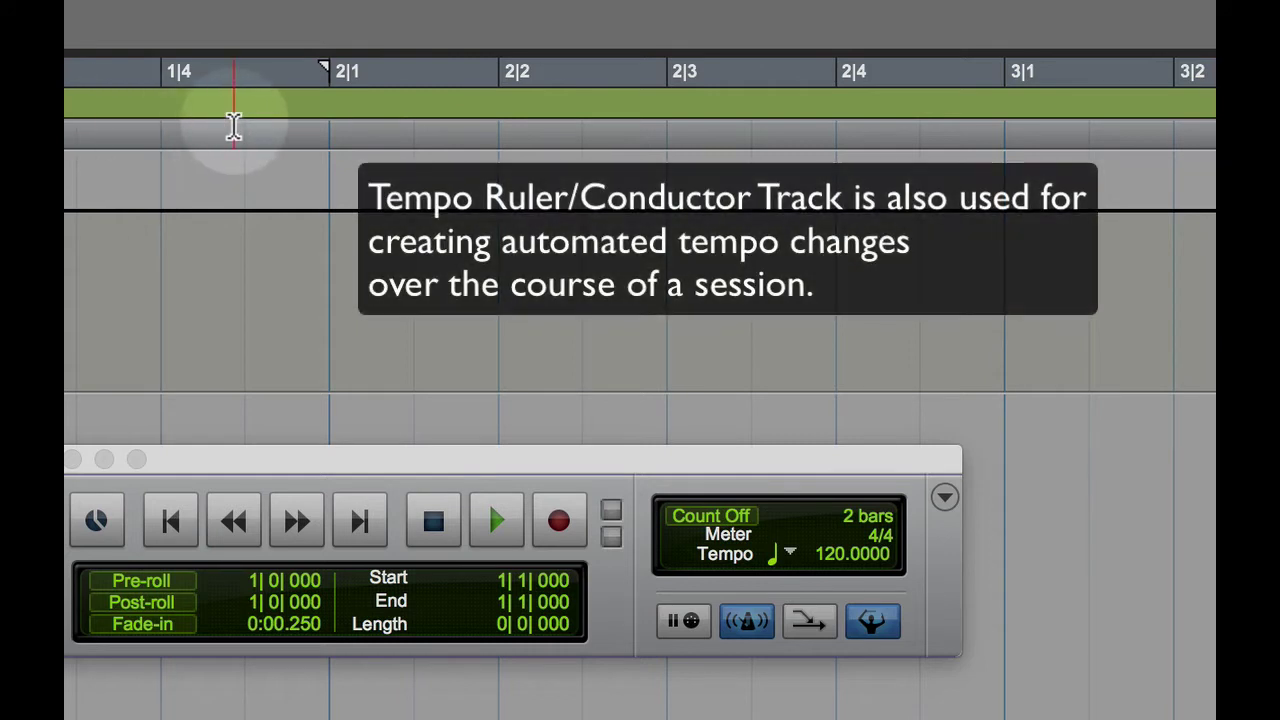
click(228, 126)
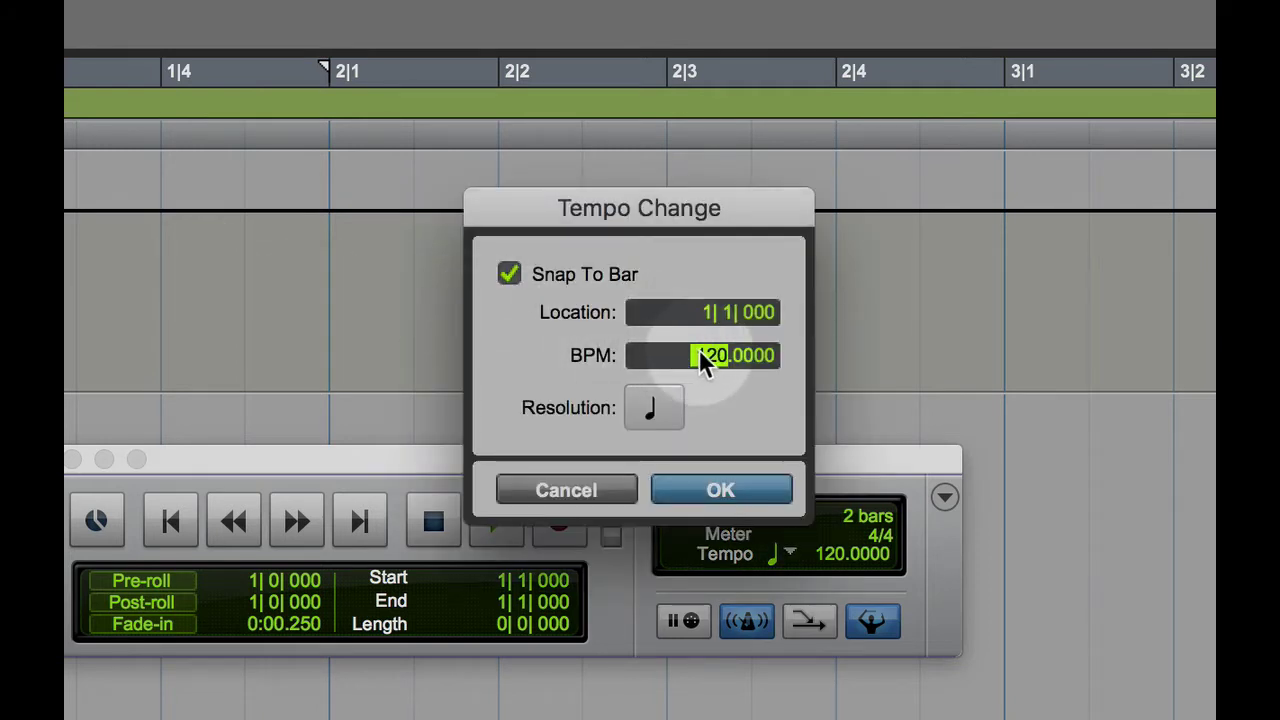
click(585, 492)
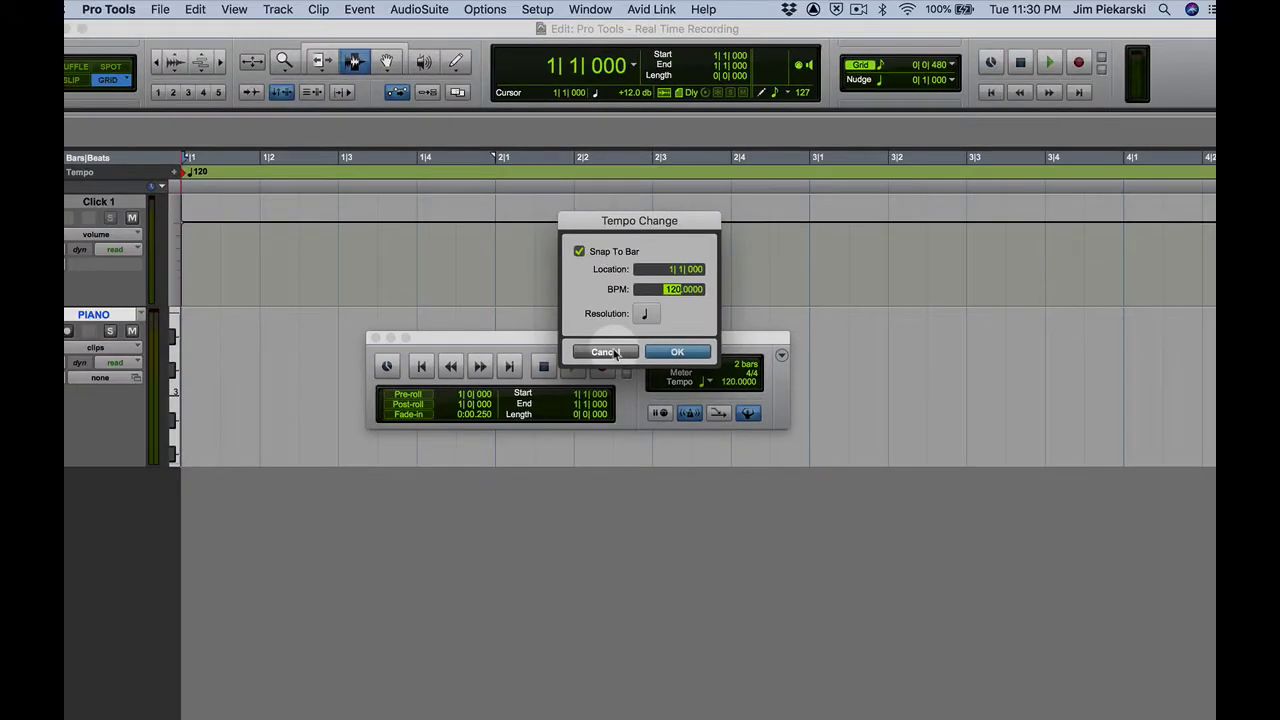
Tap in a tempo of about 96–98 BPM, then discard it to keep 120.
key(t)
key(t)
key(t)
key(t)
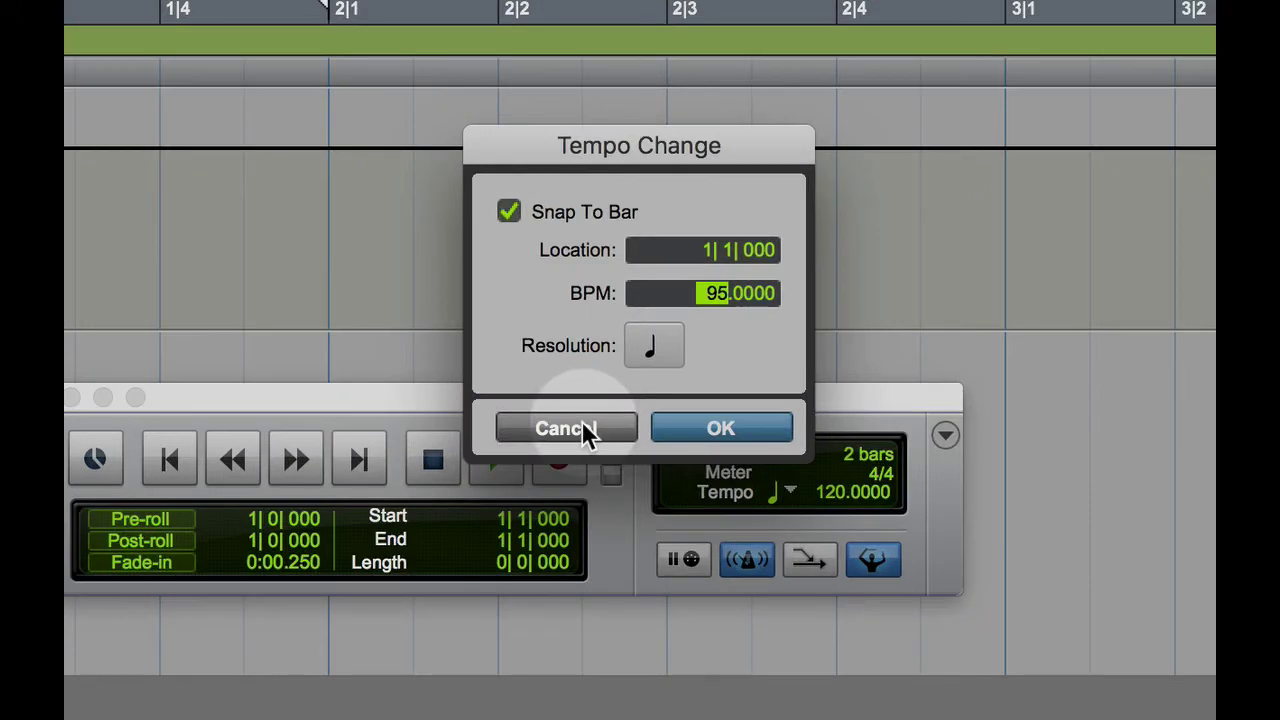
key(t)
key(t)
key(t)
key(t)
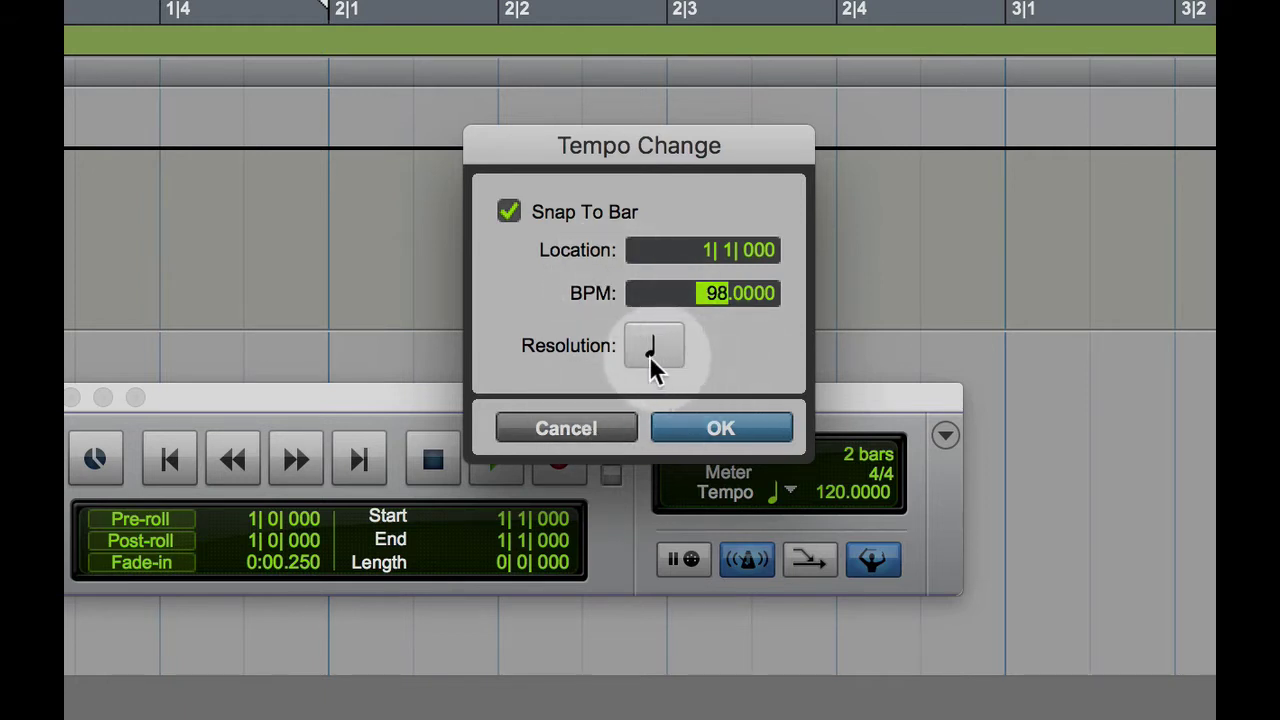
click(589, 428)
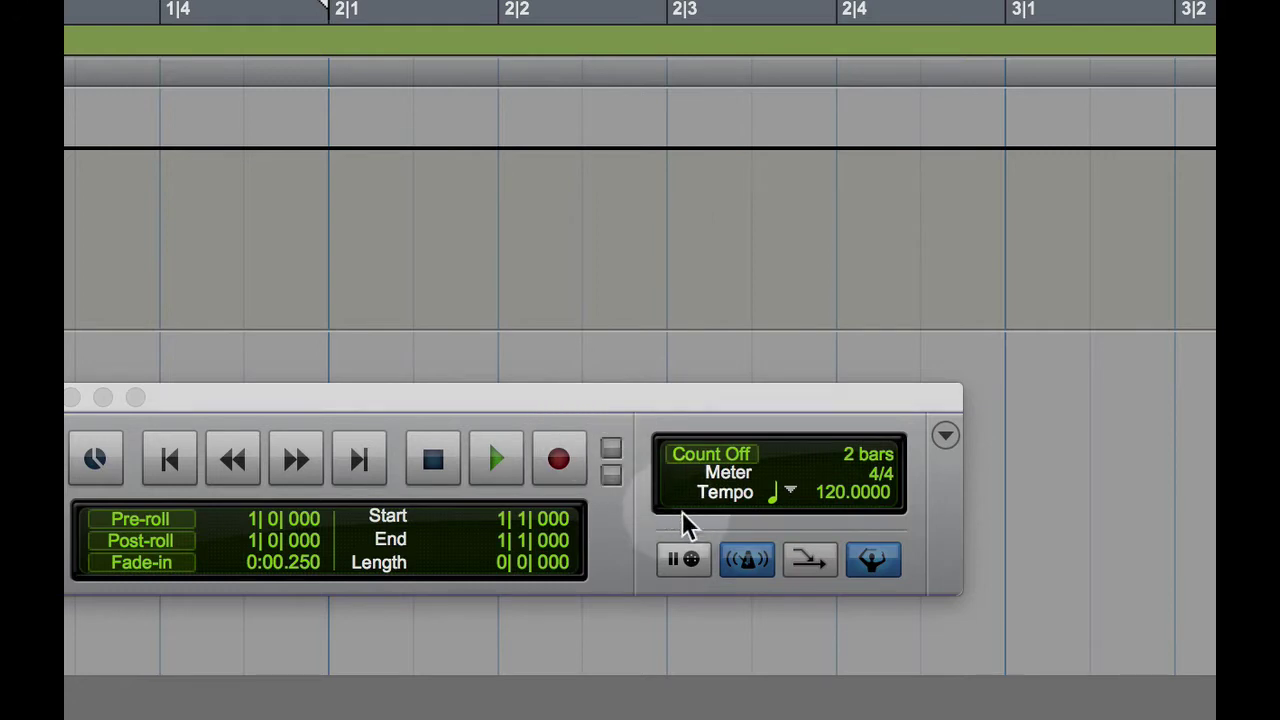
Move the Transport window up and to the right.
drag(790, 400, 852, 347)
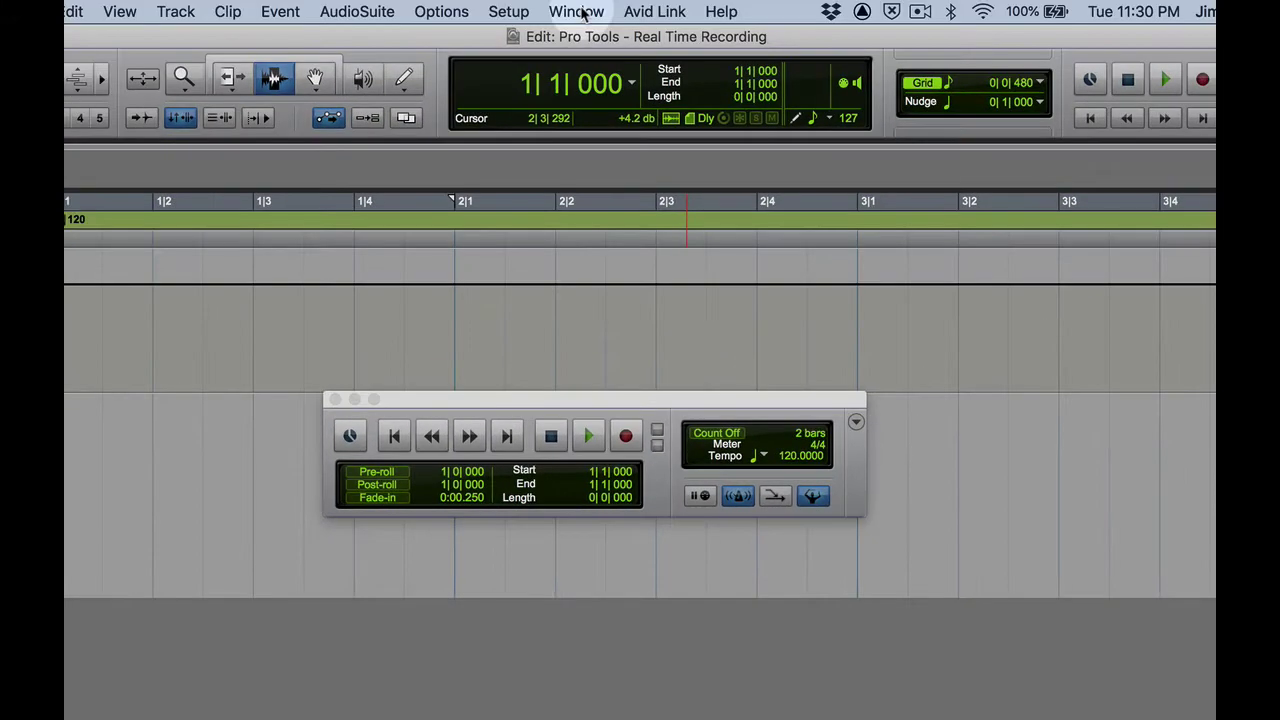
click(578, 11)
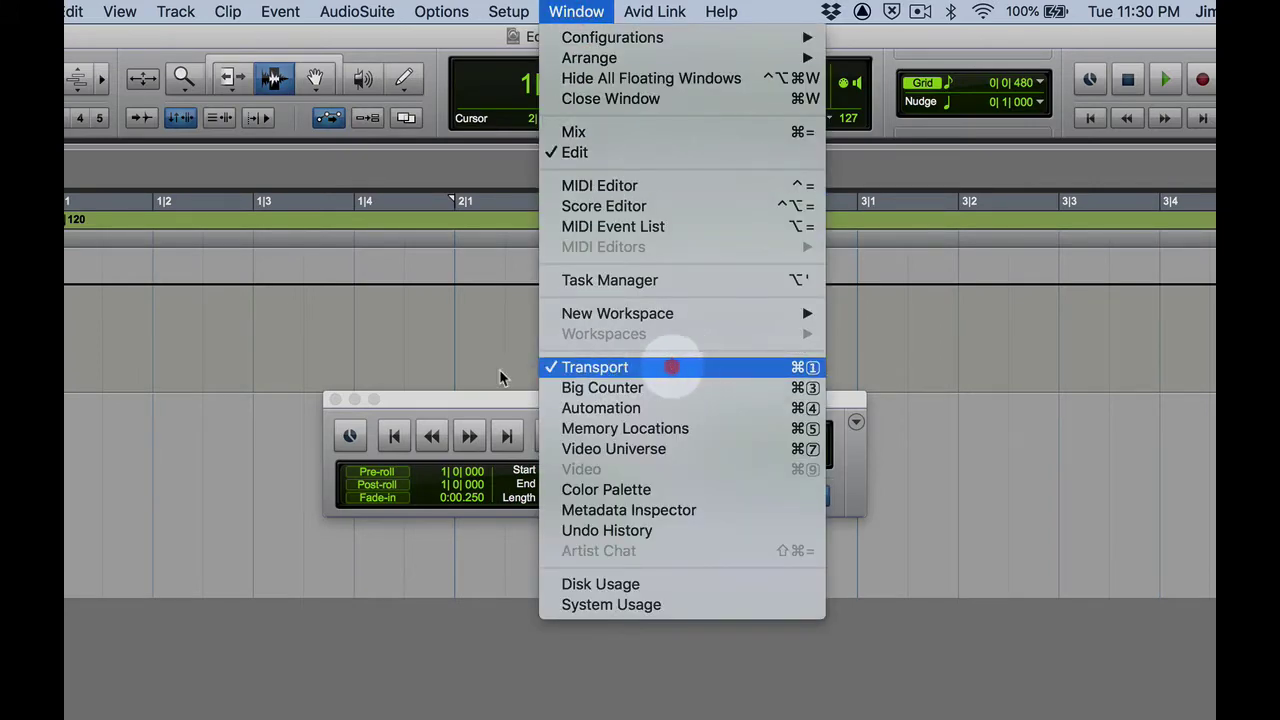
click(271, 391)
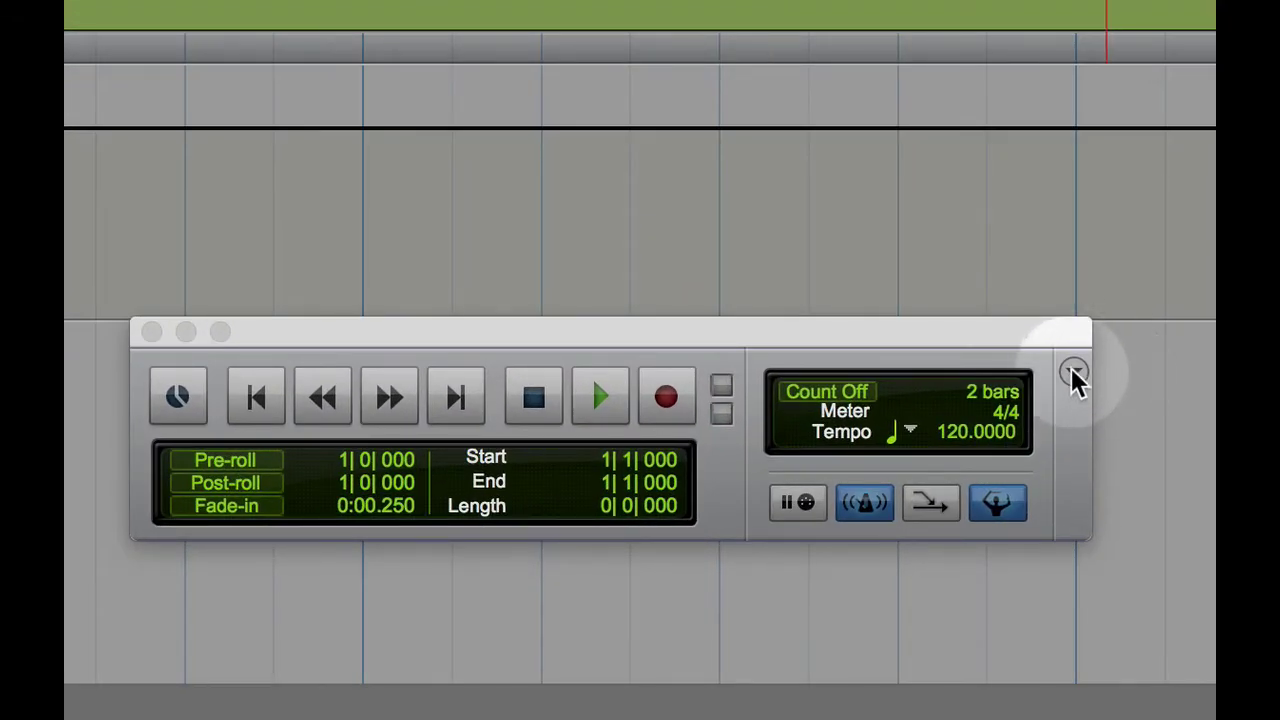
Hide and then re-show the Transport's MIDI Controls with count-off, meter and tempo.
click(1074, 376)
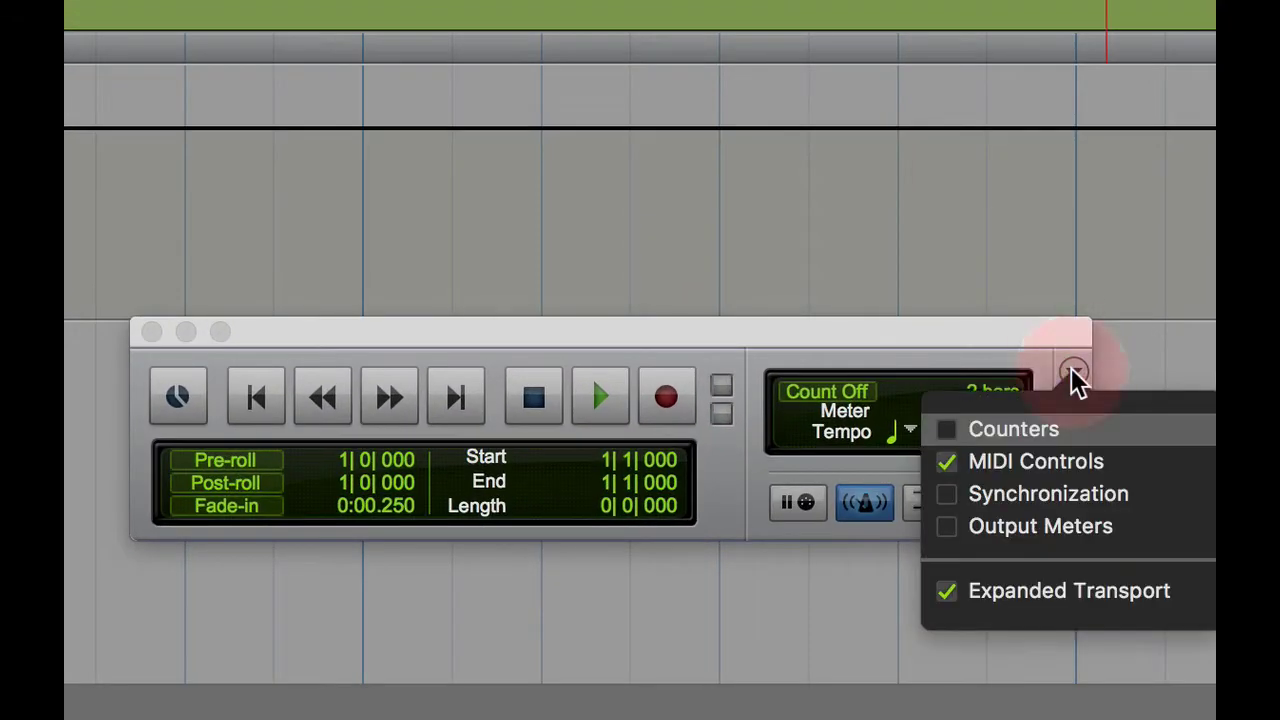
click(948, 463)
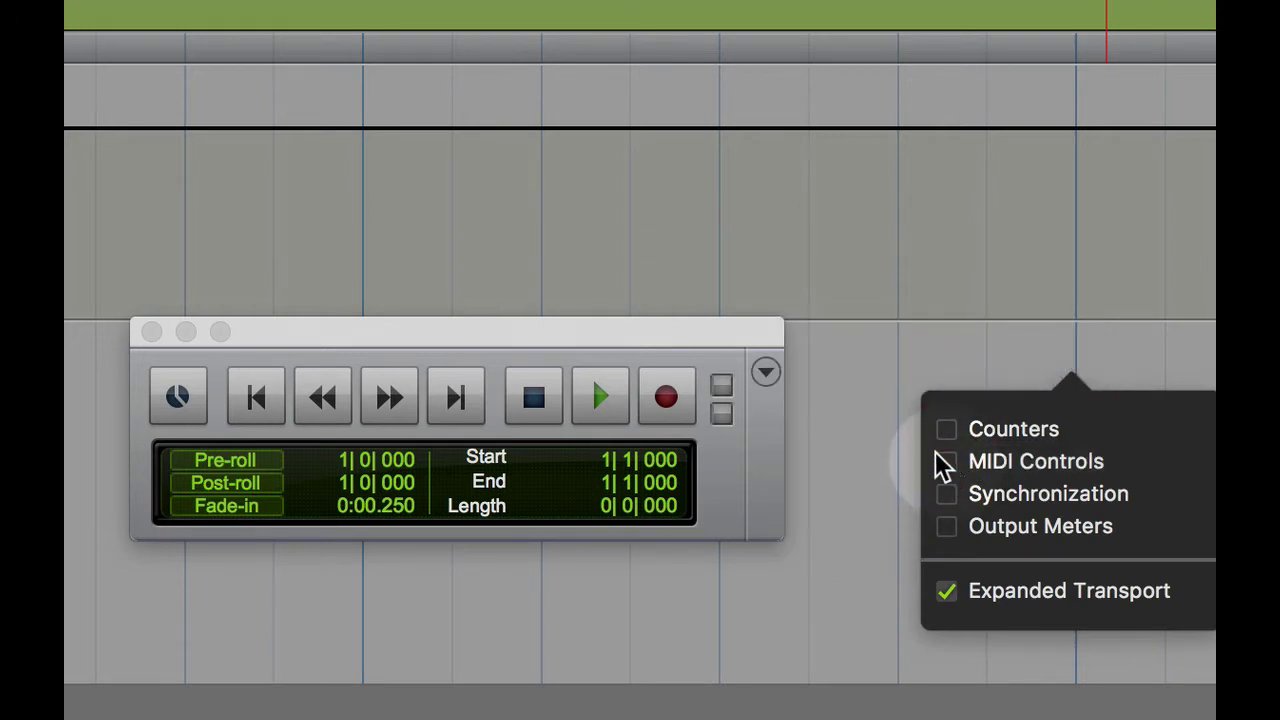
click(764, 375)
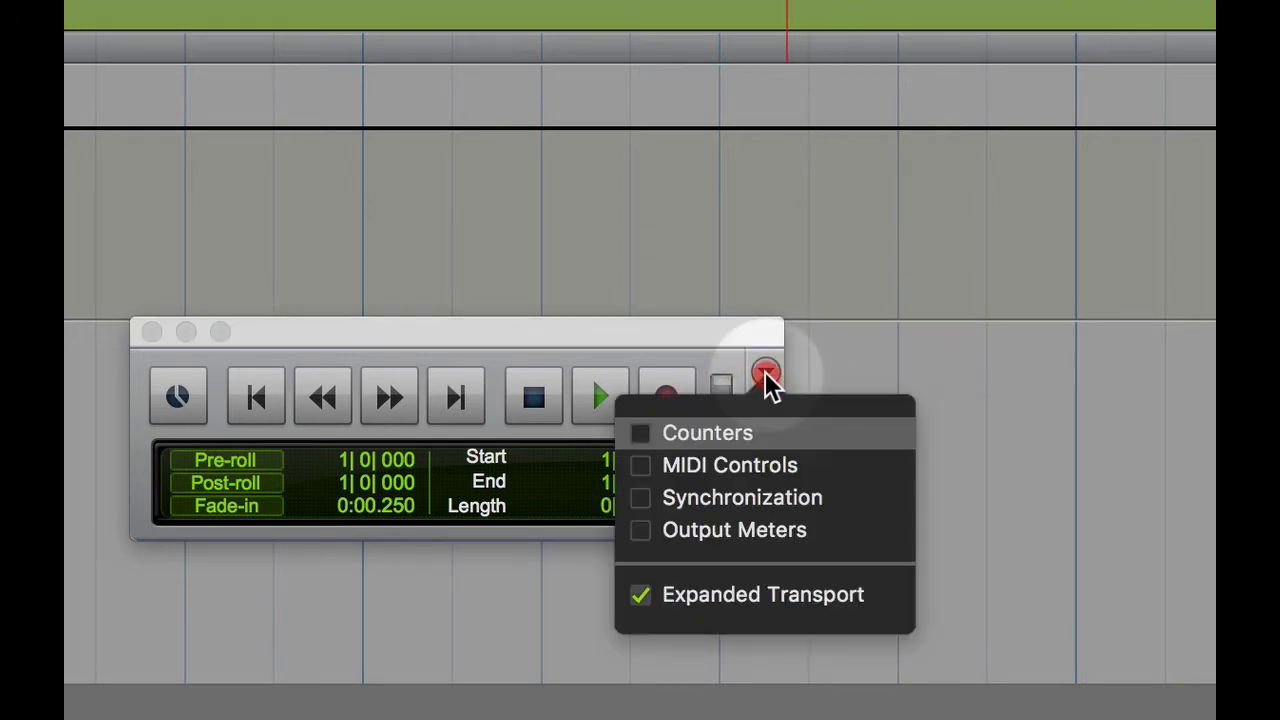
click(645, 478)
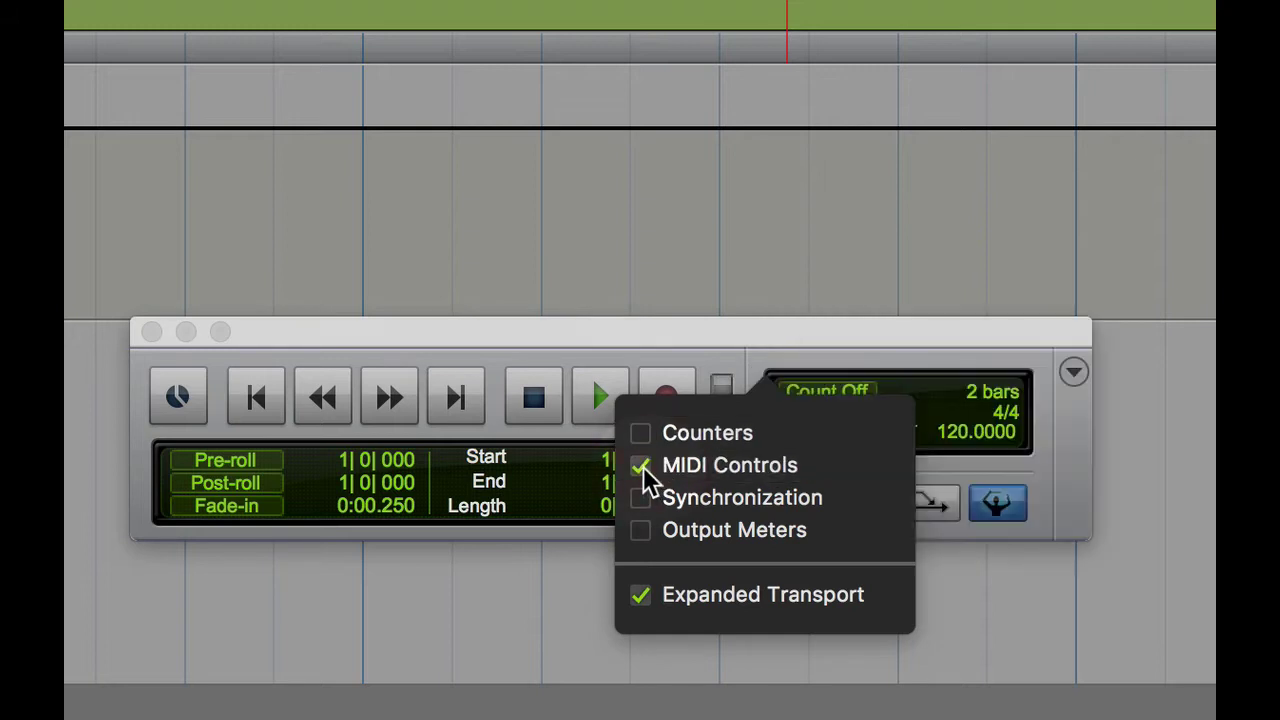
click(1148, 437)
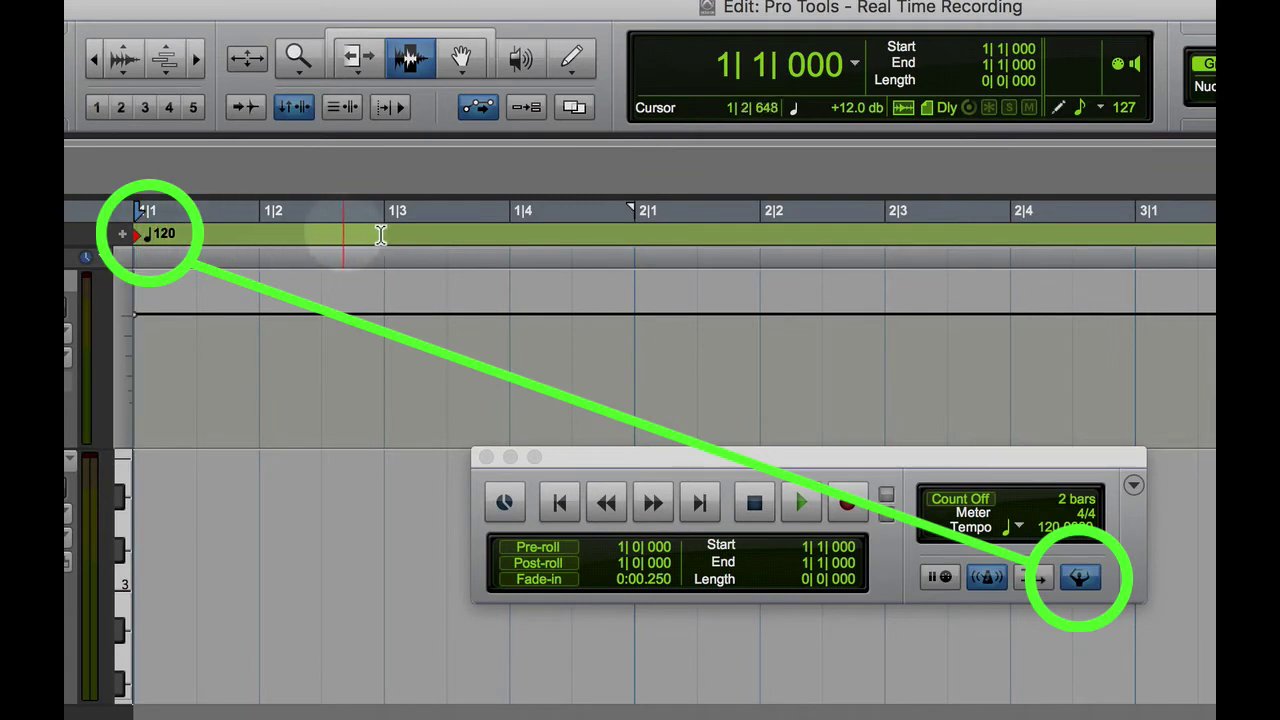
click(990, 585)
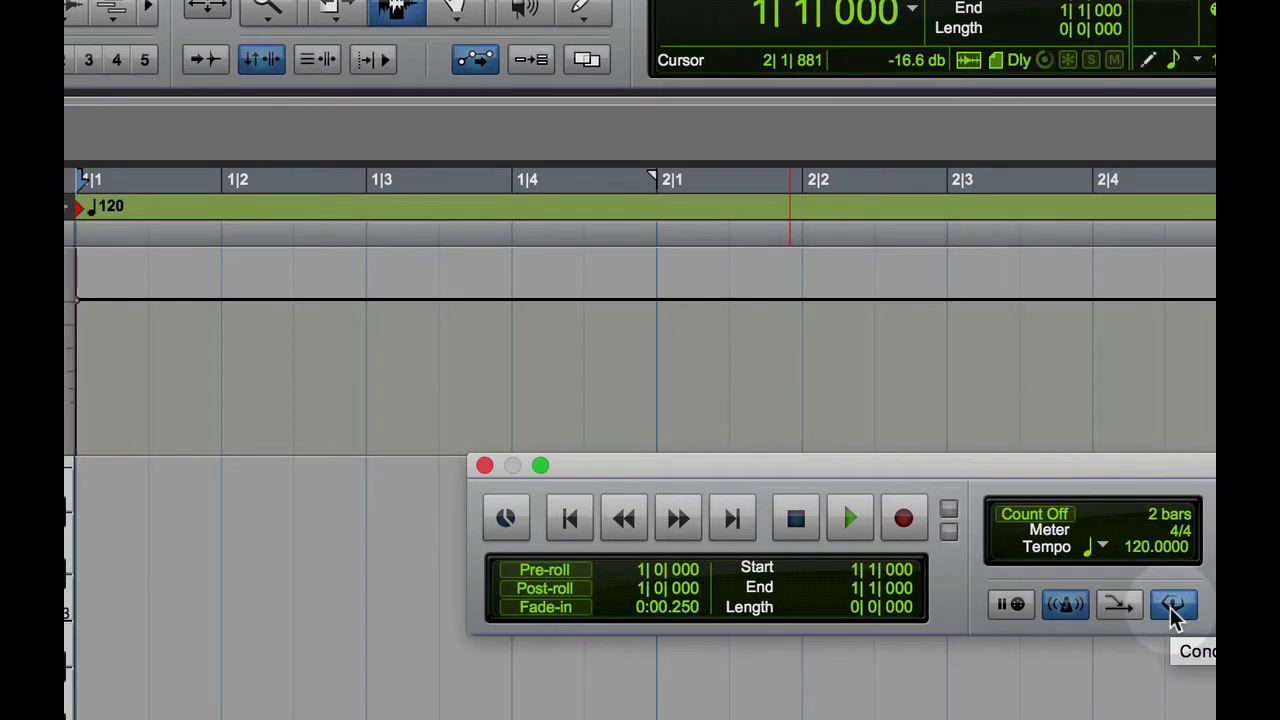
click(1172, 605)
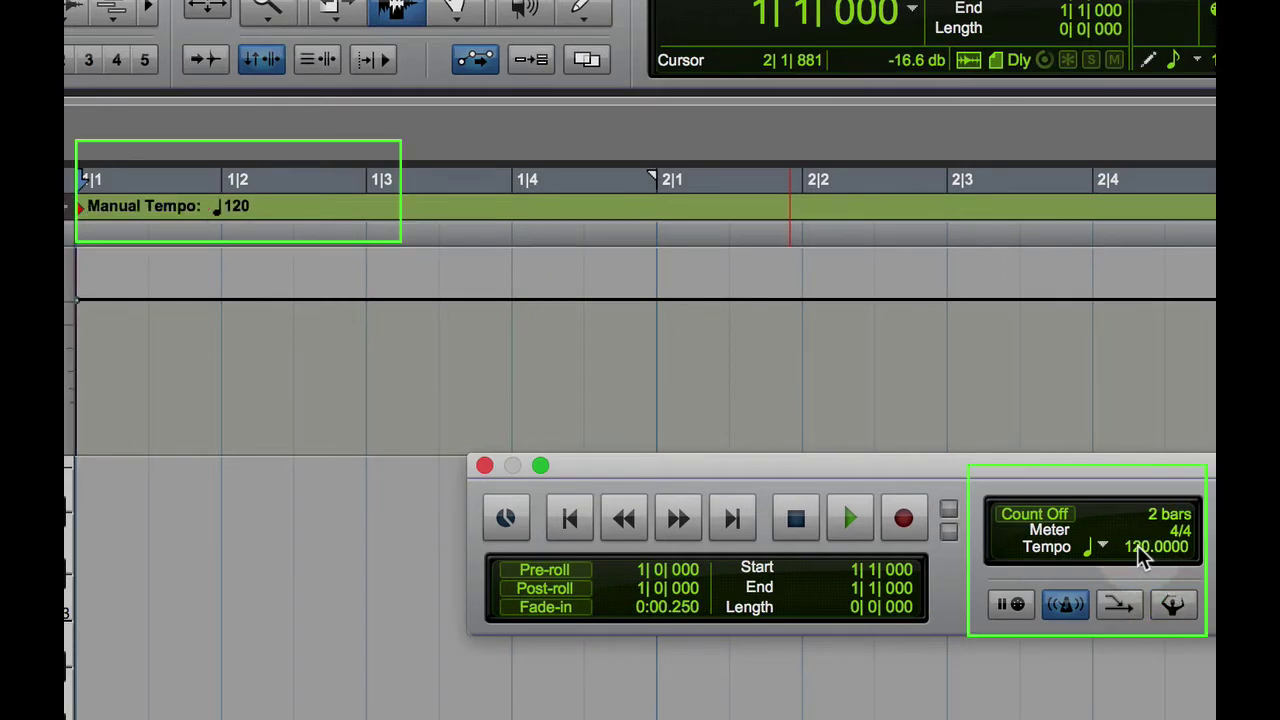
click(1137, 547)
drag(1138, 547, 1129, 633)
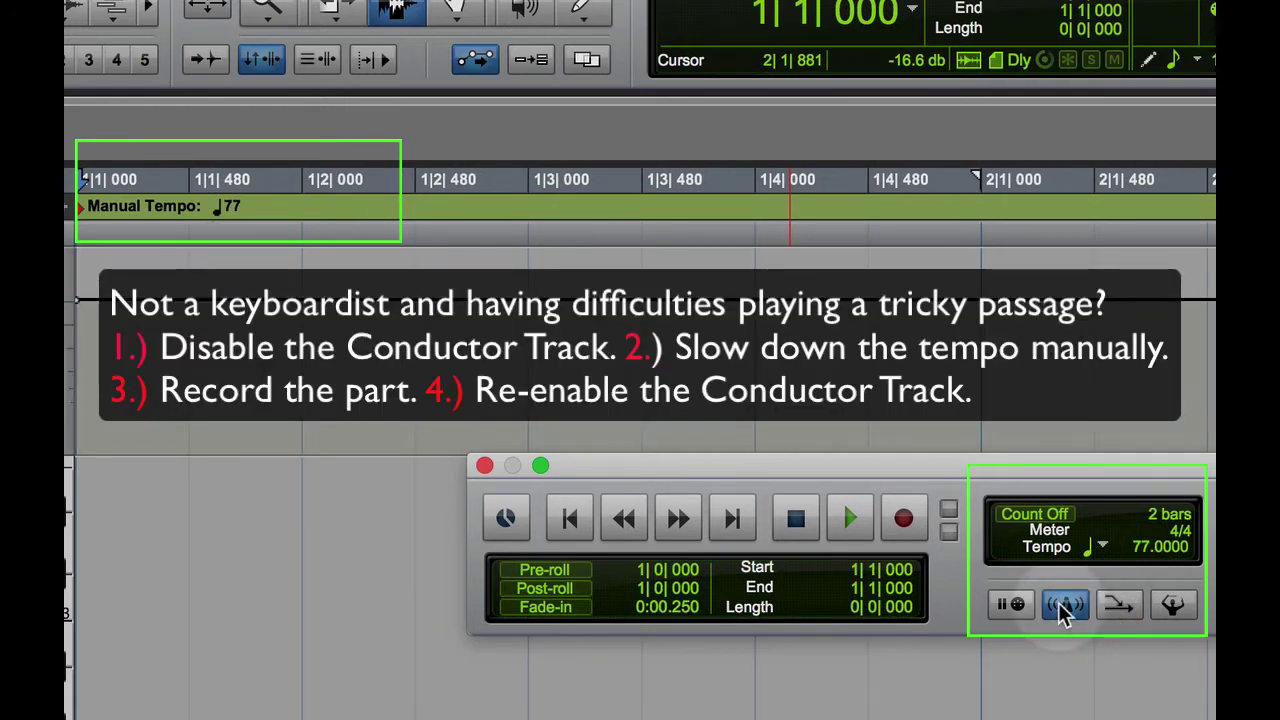
key(space)
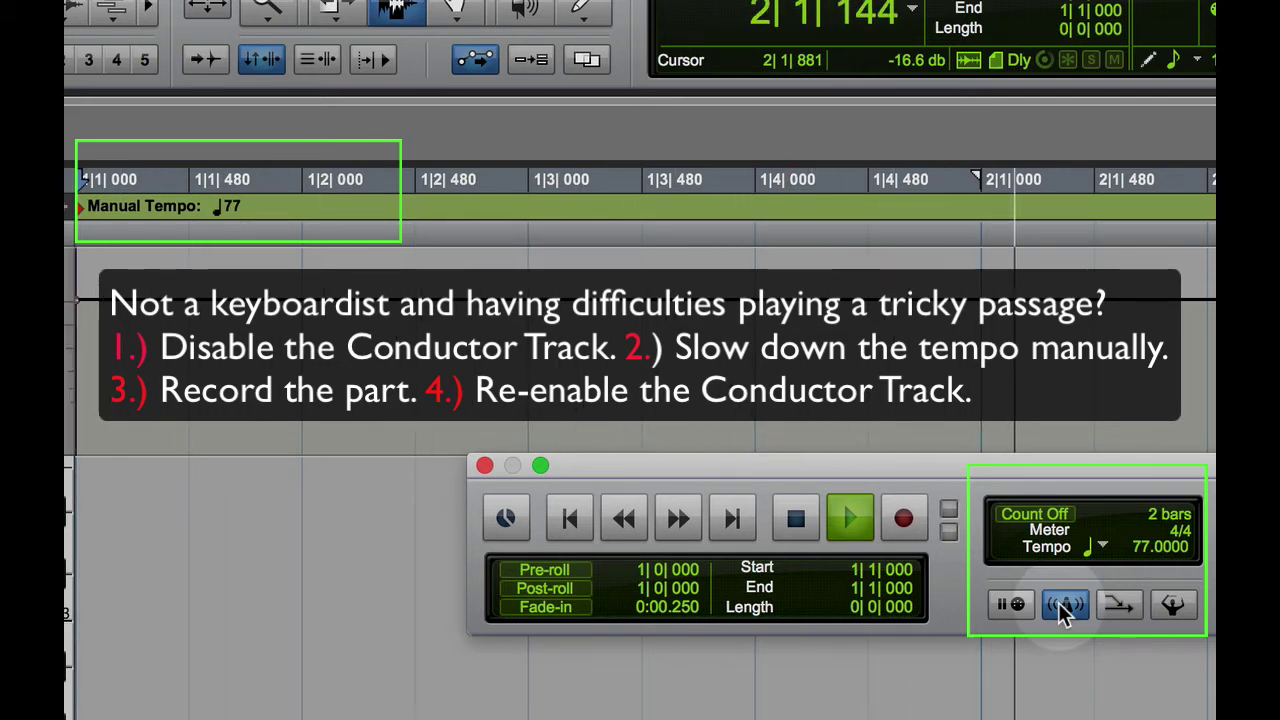
key(space)
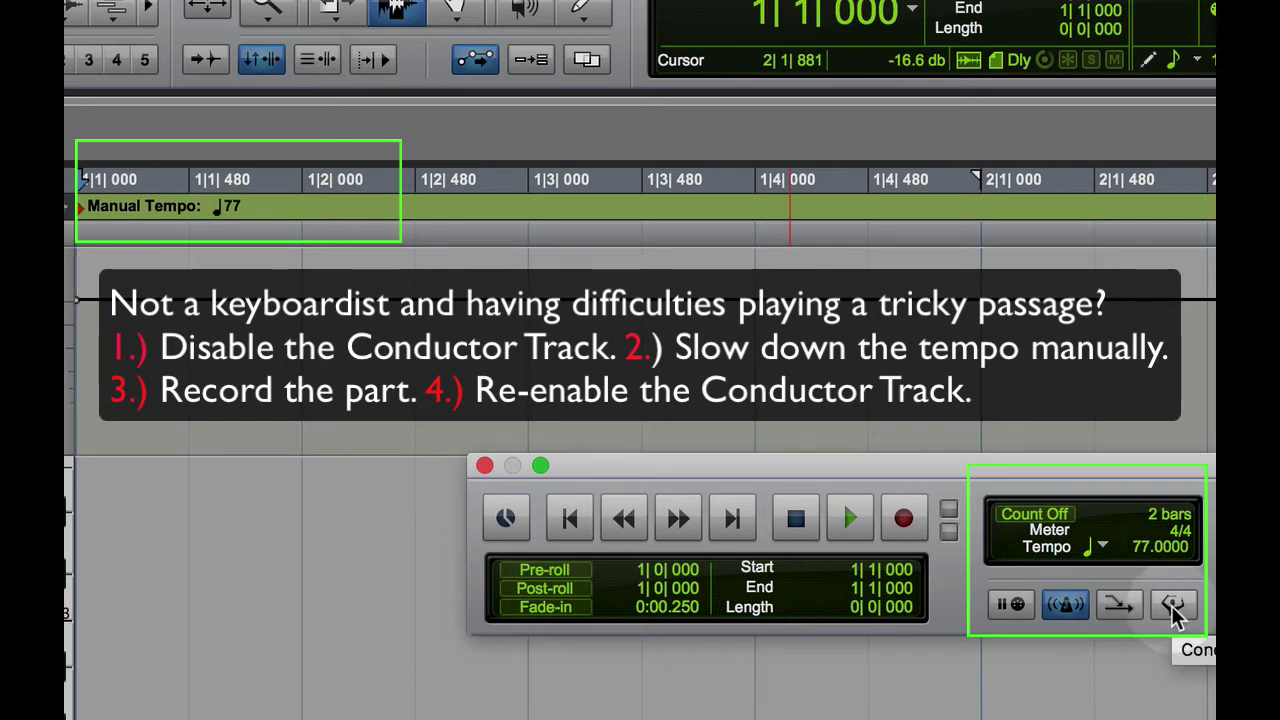
click(1173, 606)
click(1173, 606)
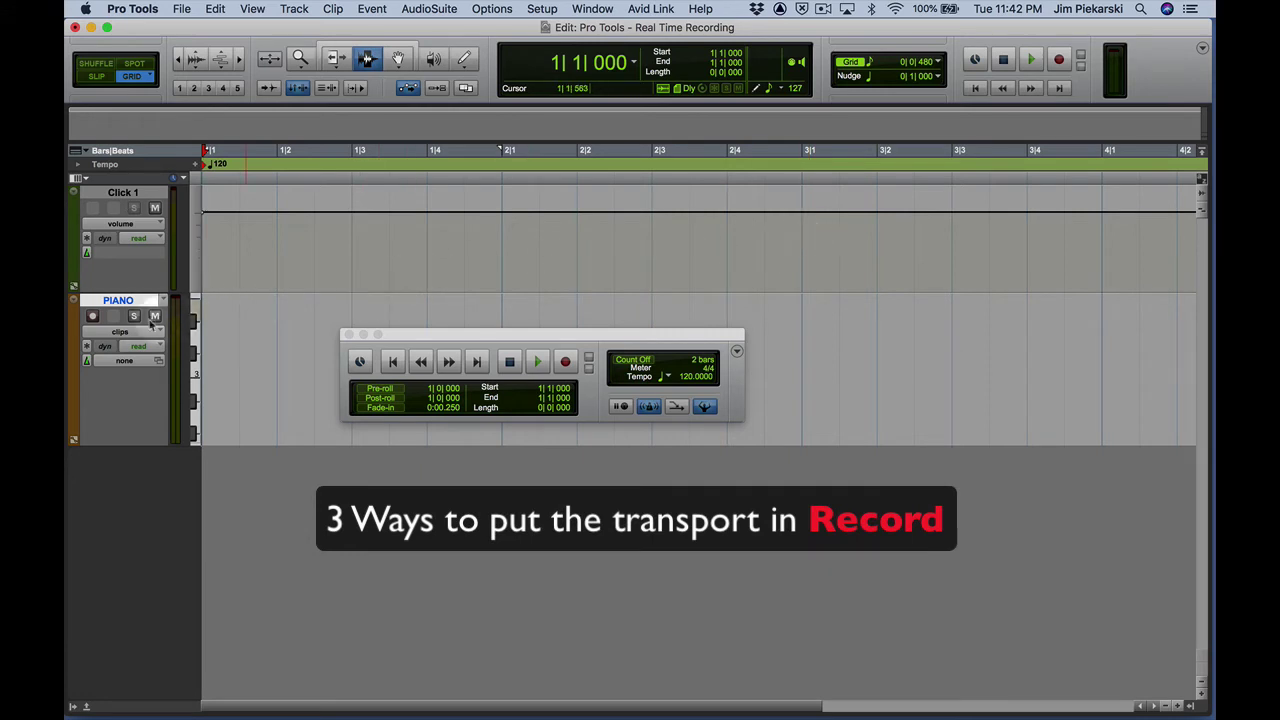
click(93, 316)
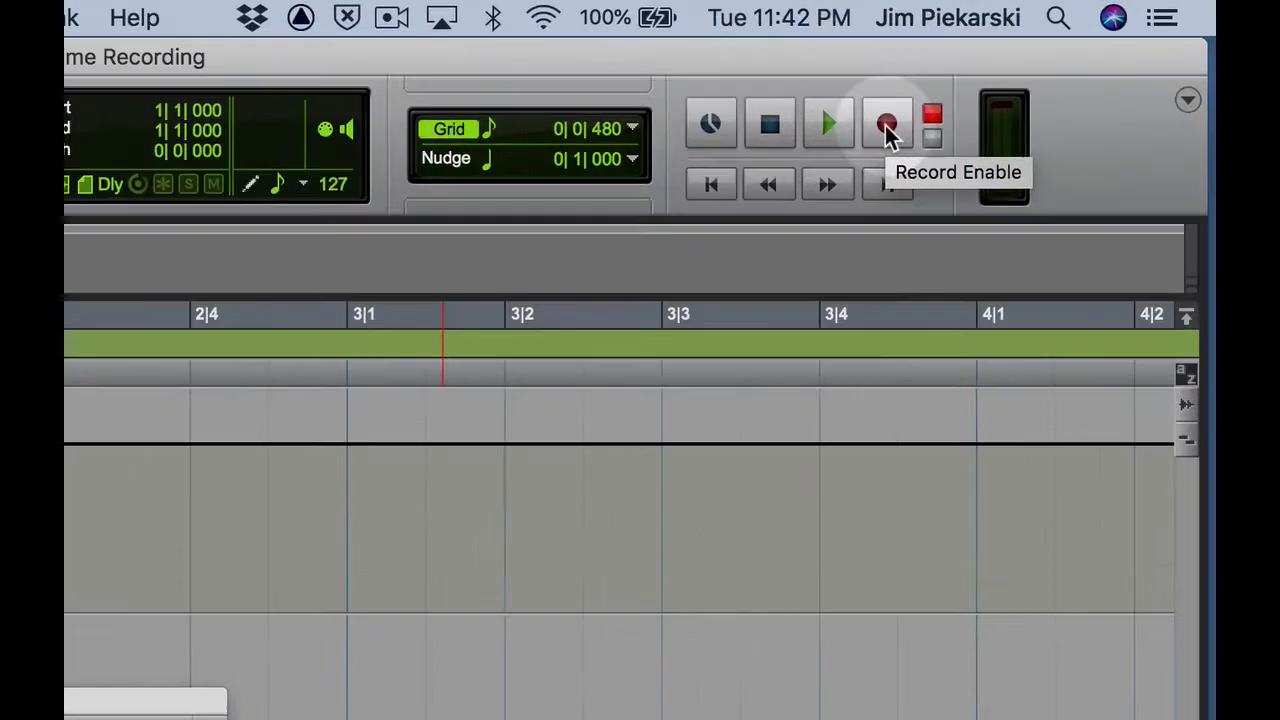
click(1059, 61)
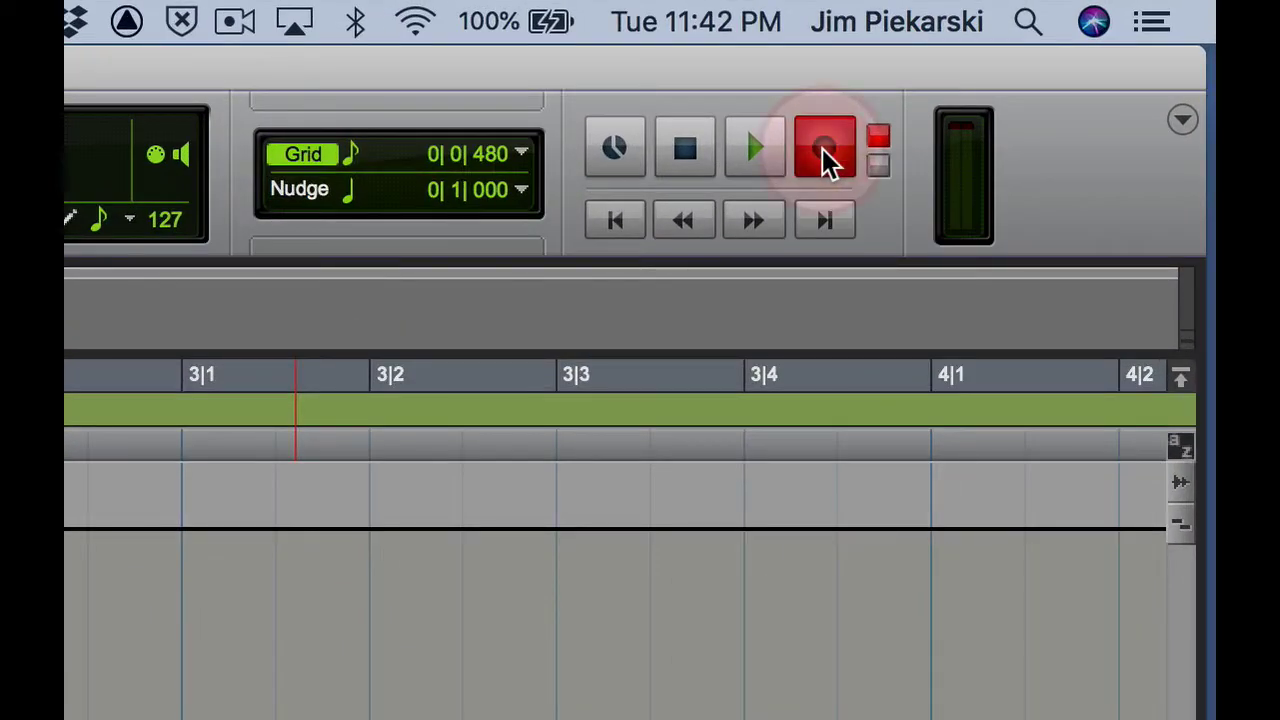
click(753, 158)
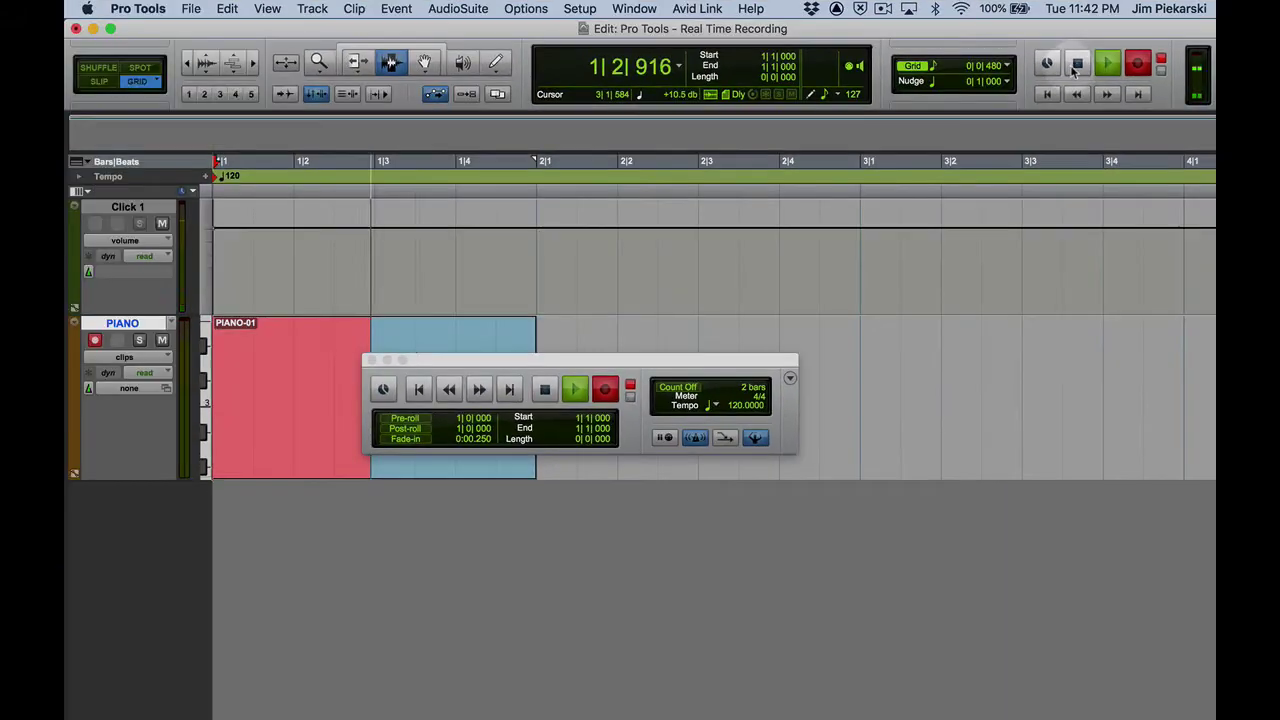
click(1077, 64)
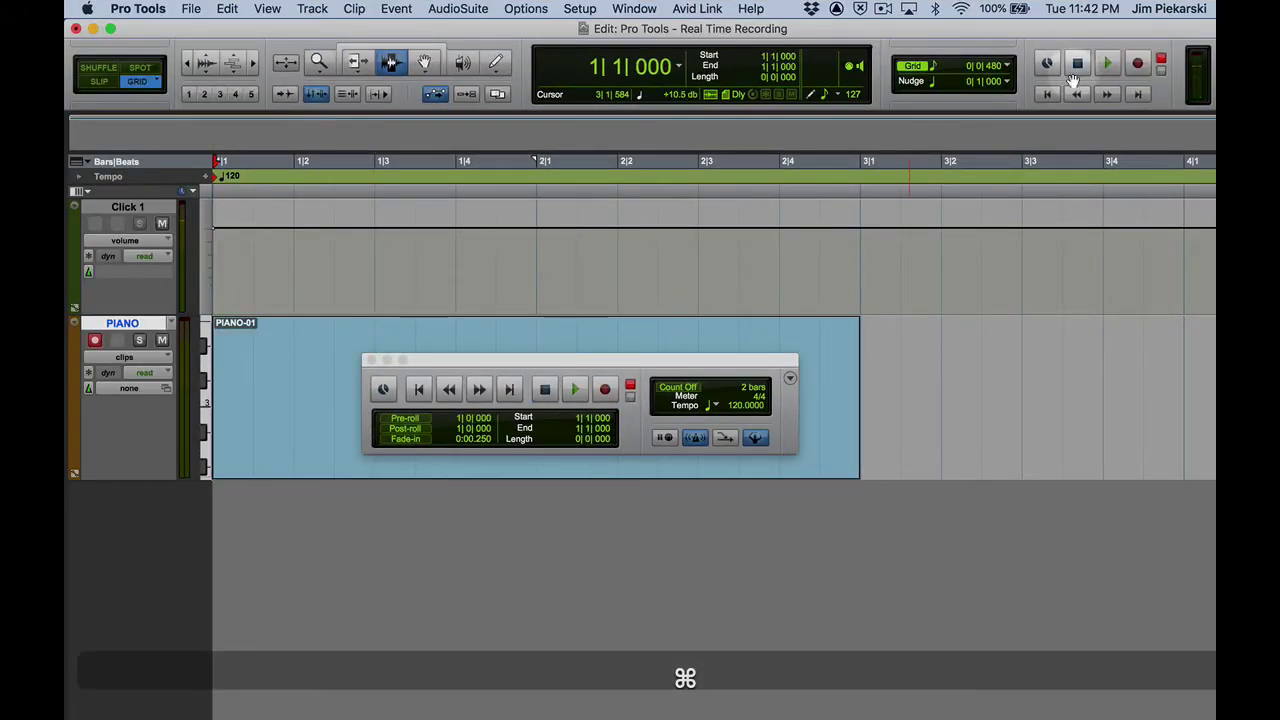
key(super+z)
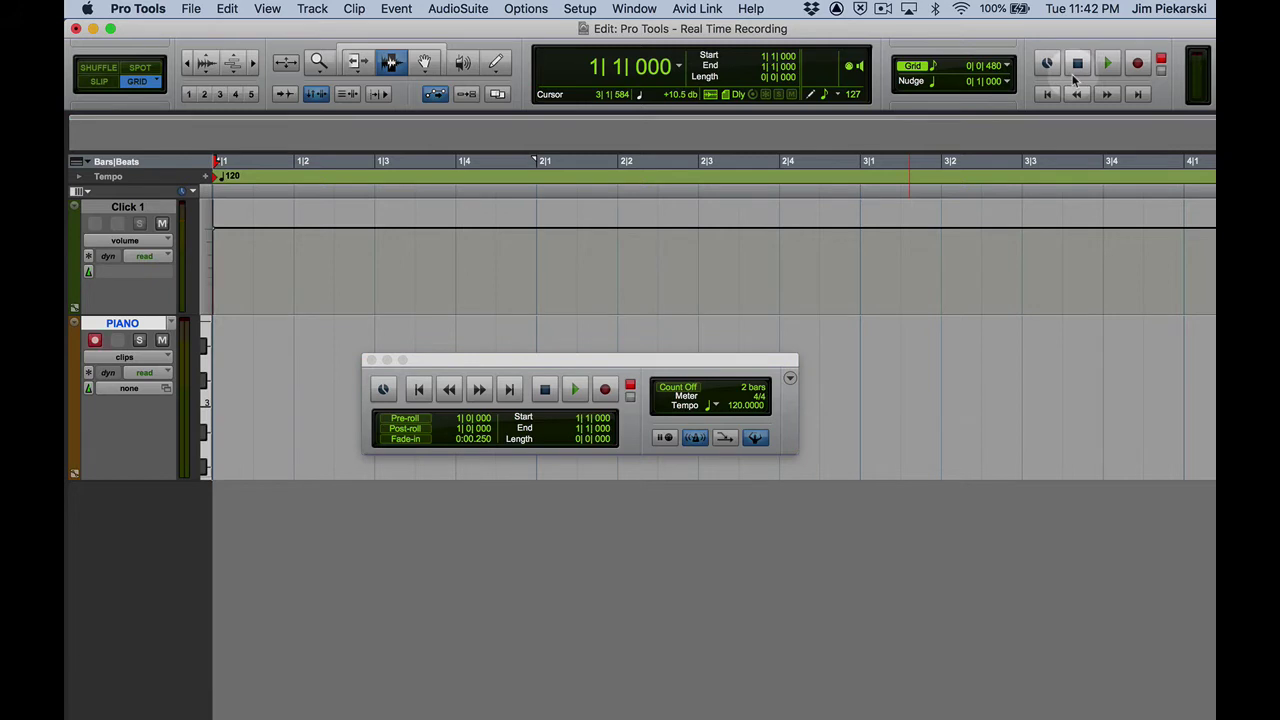
key(super)
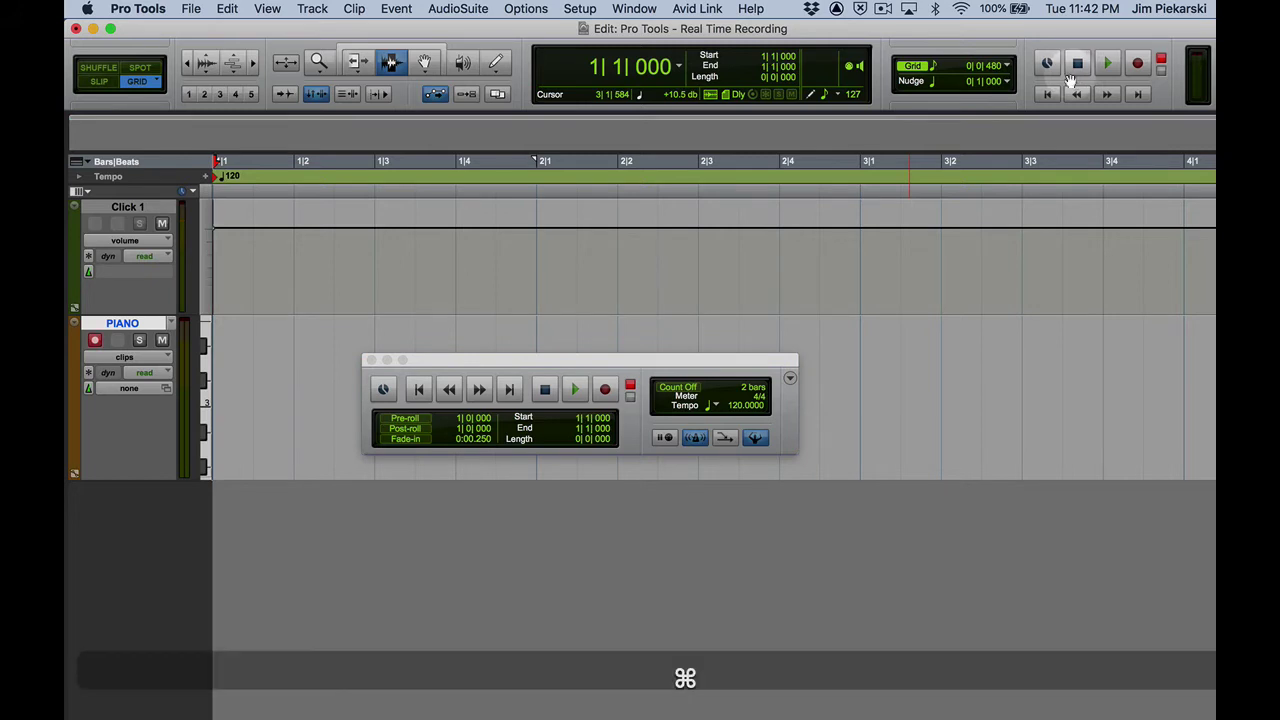
key(super+space)
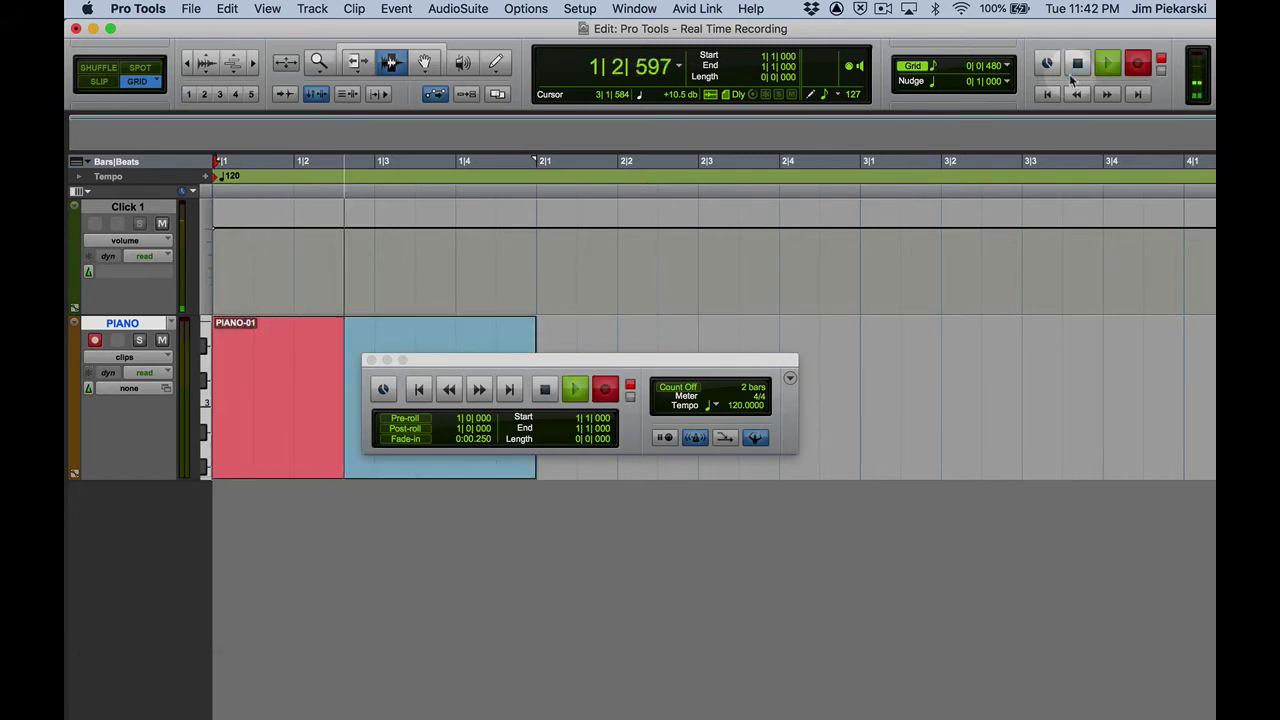
key(space)
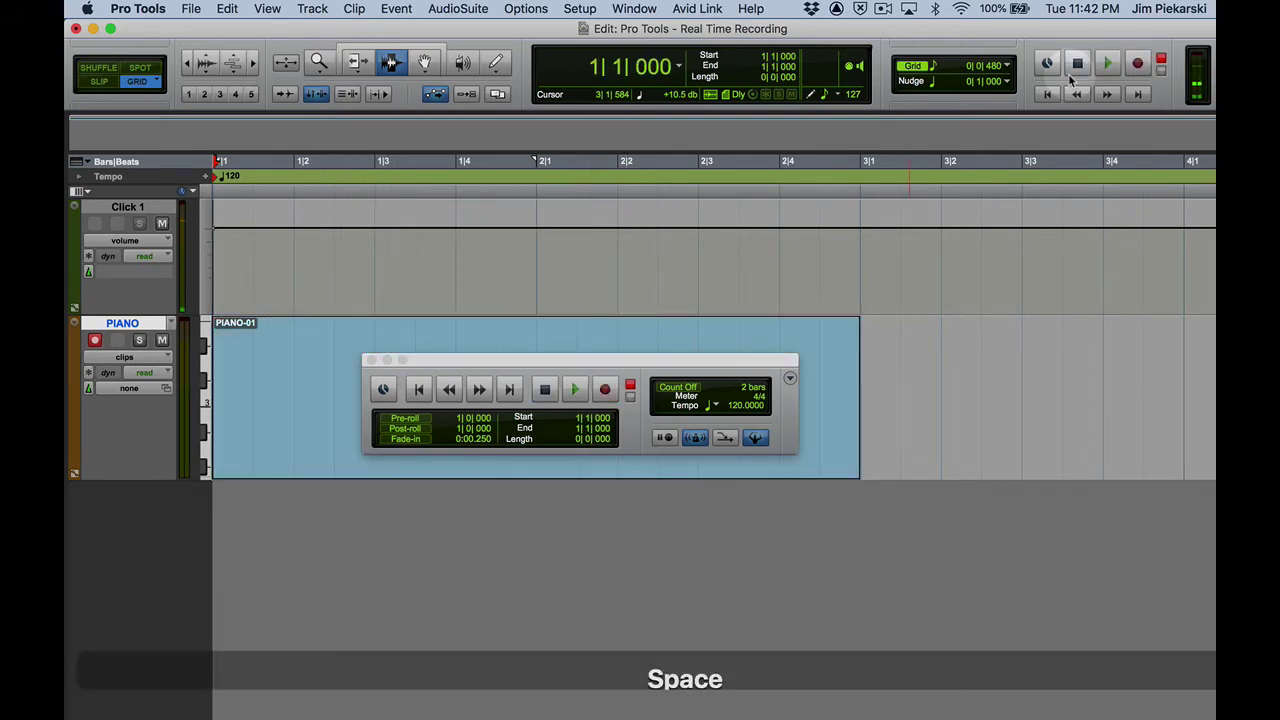
key(super)
key(super+z)
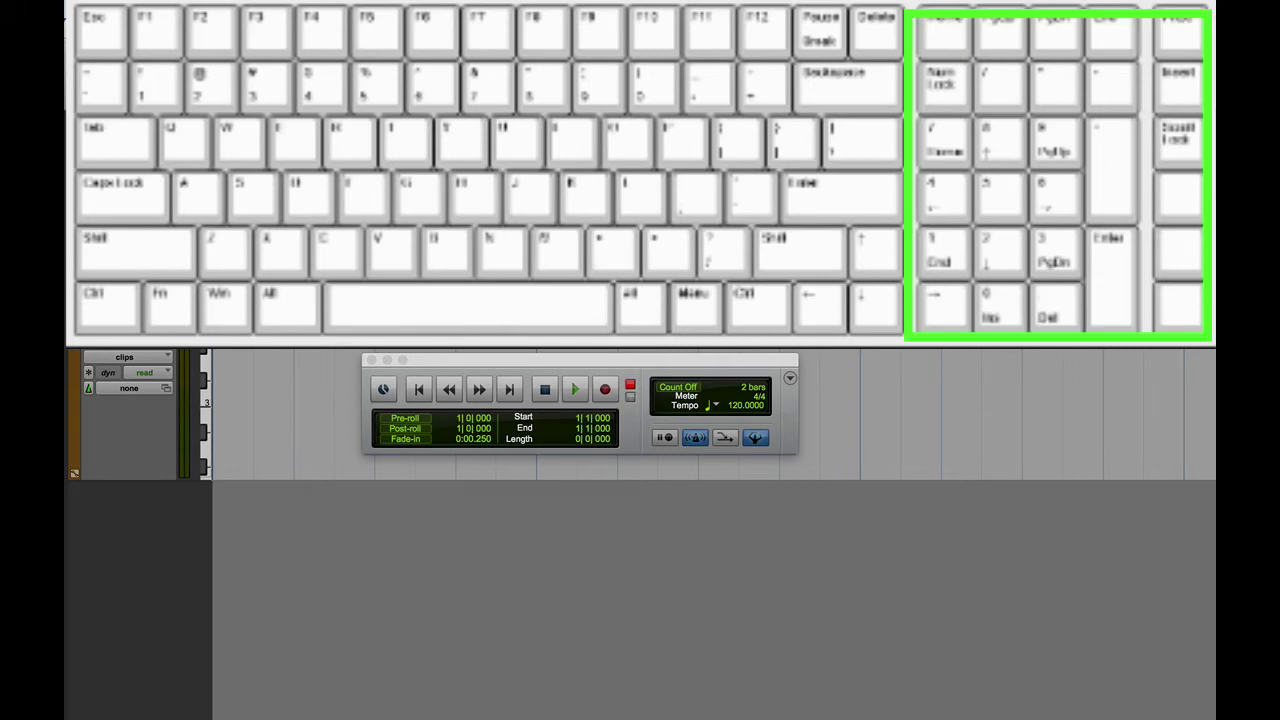
key(KP_3)
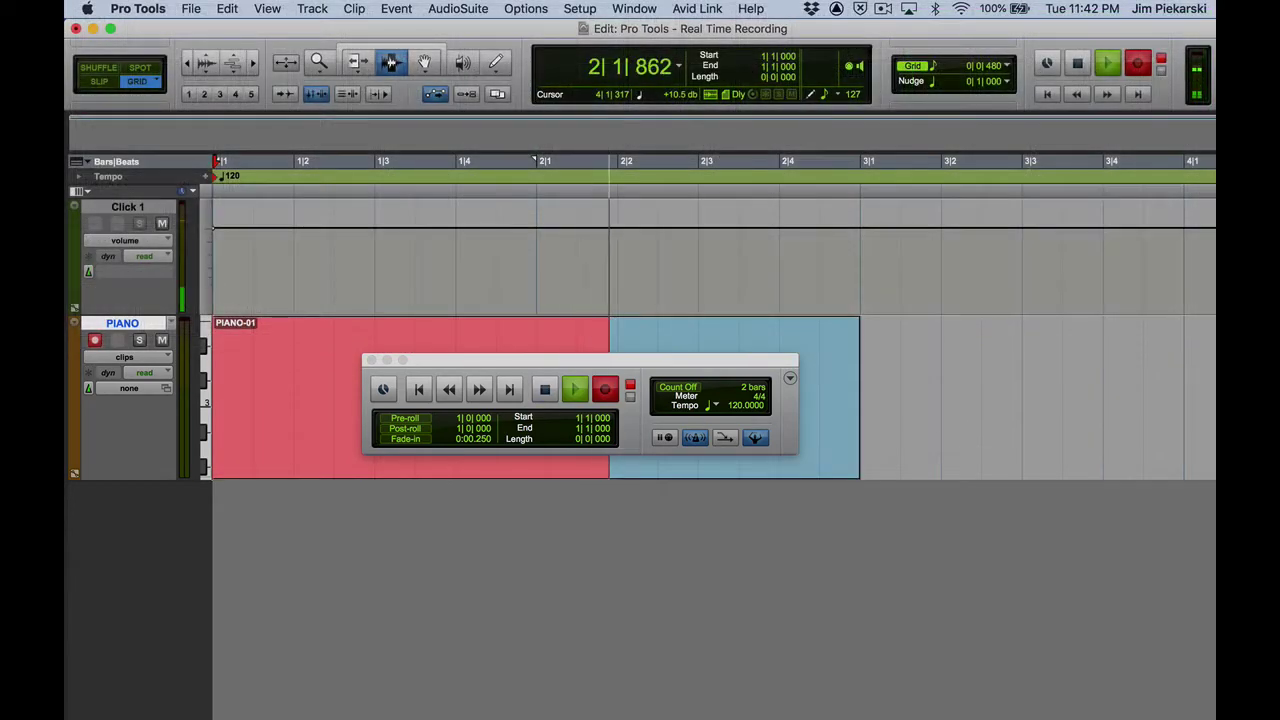
key(space)
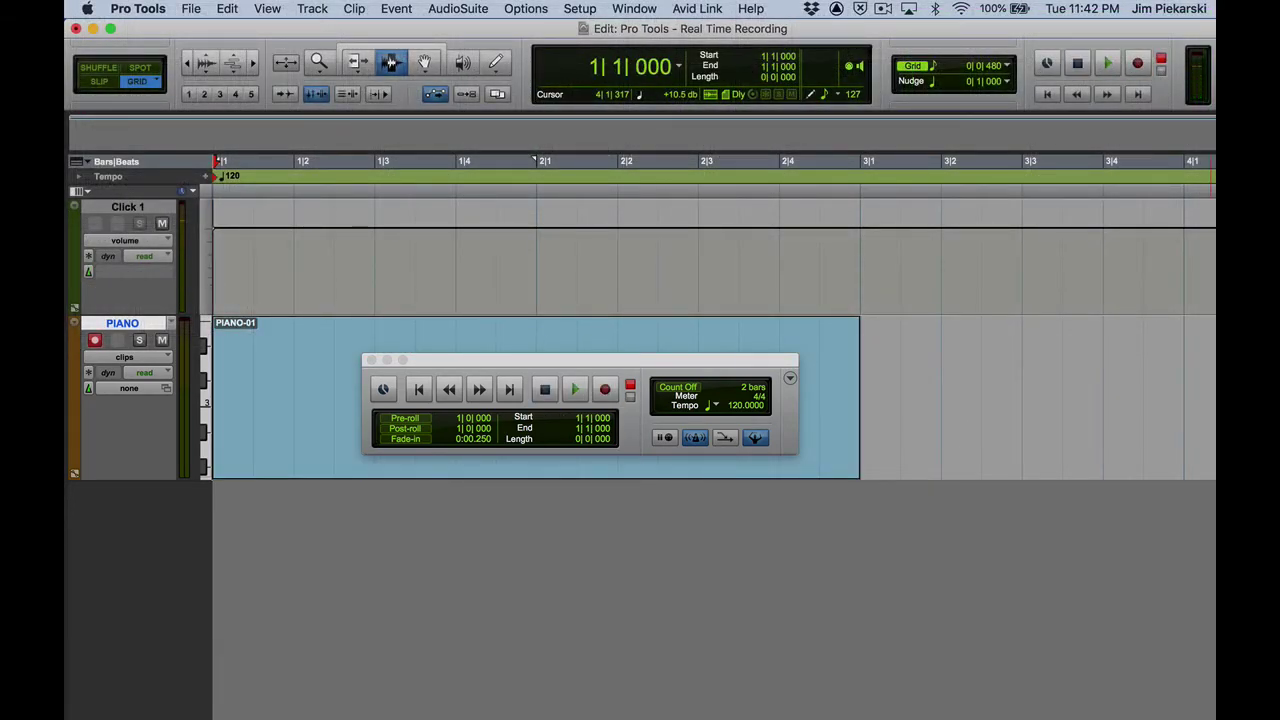
key(super+z)
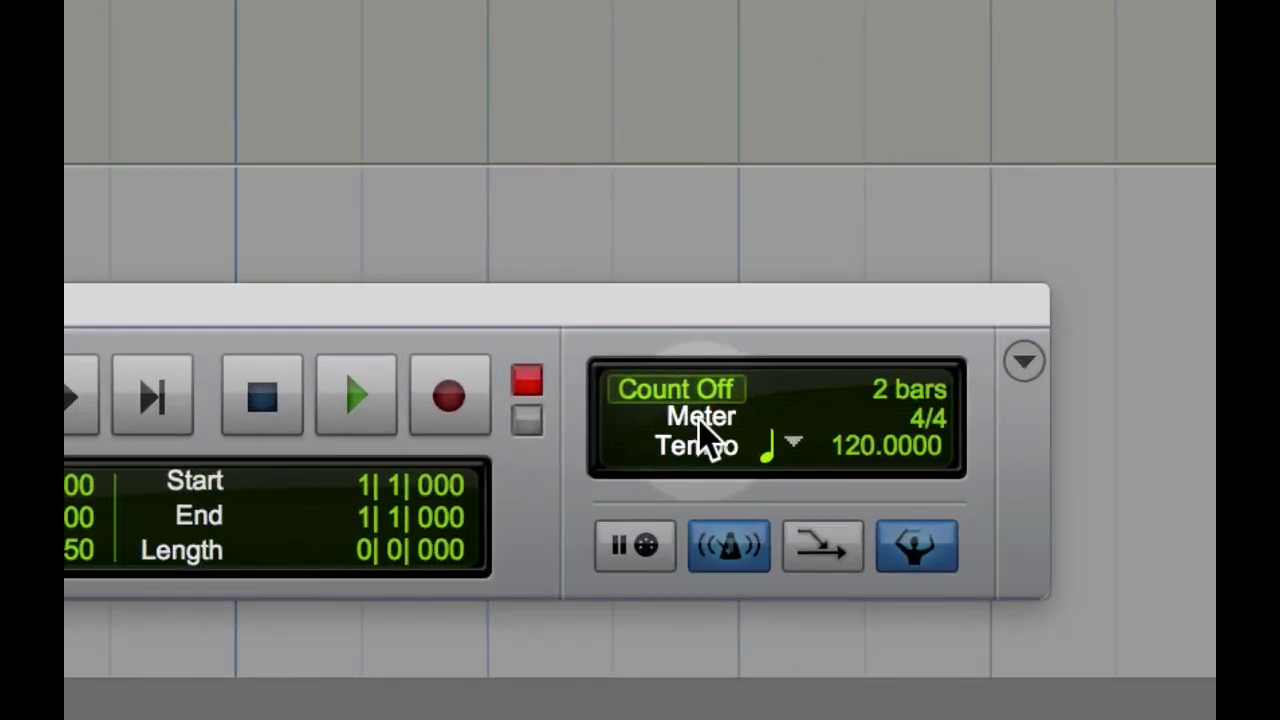
Record a trial piano take, raise the Transport window above the tracks, then undo the take.
click(752, 394)
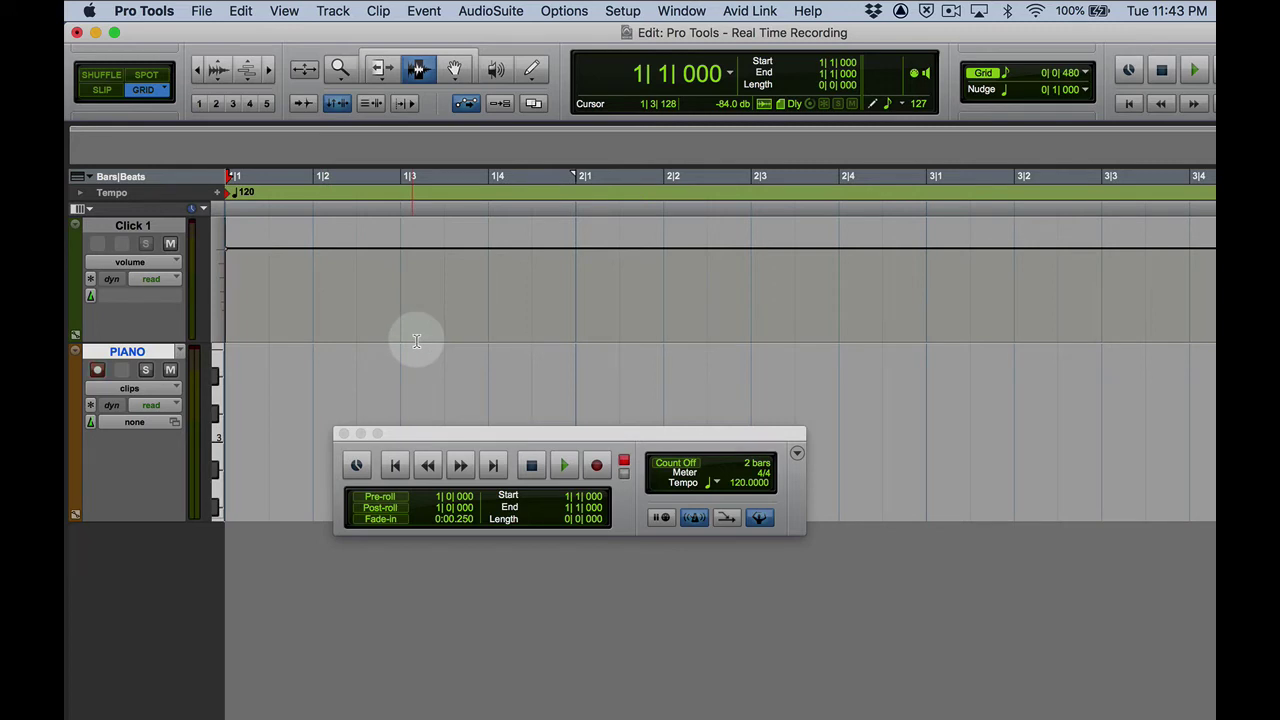
key(super+space)
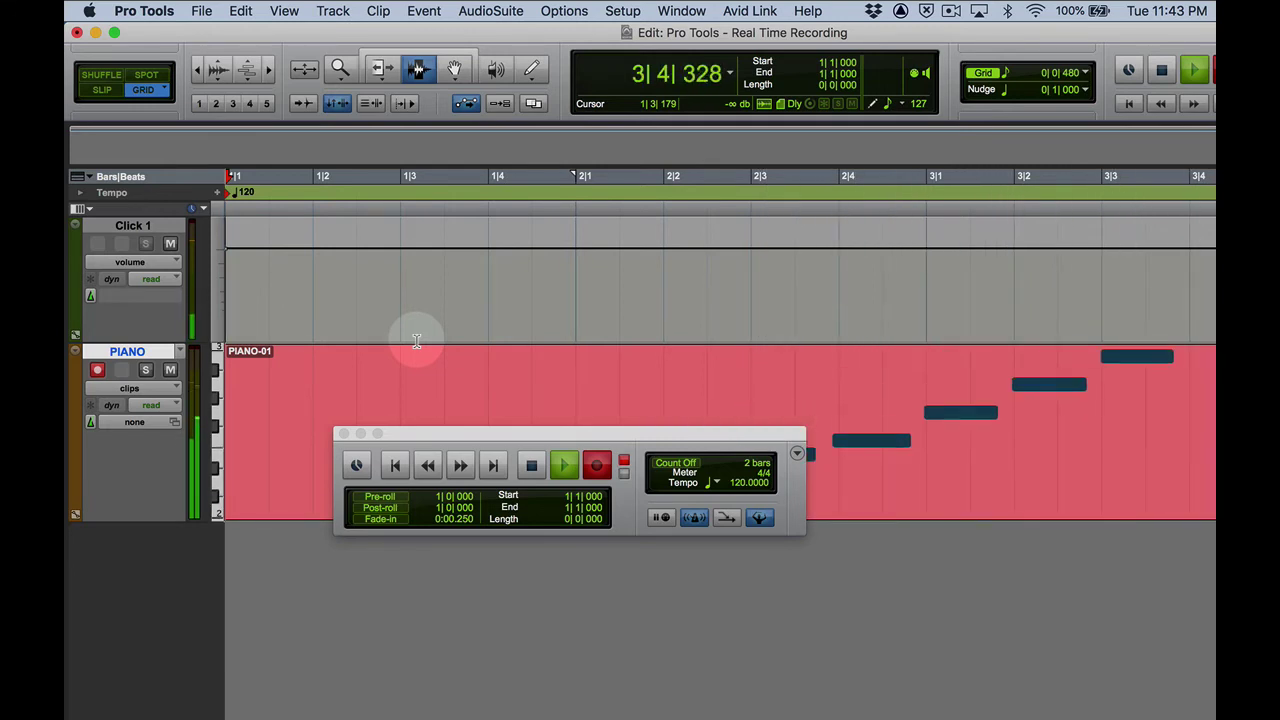
key(space)
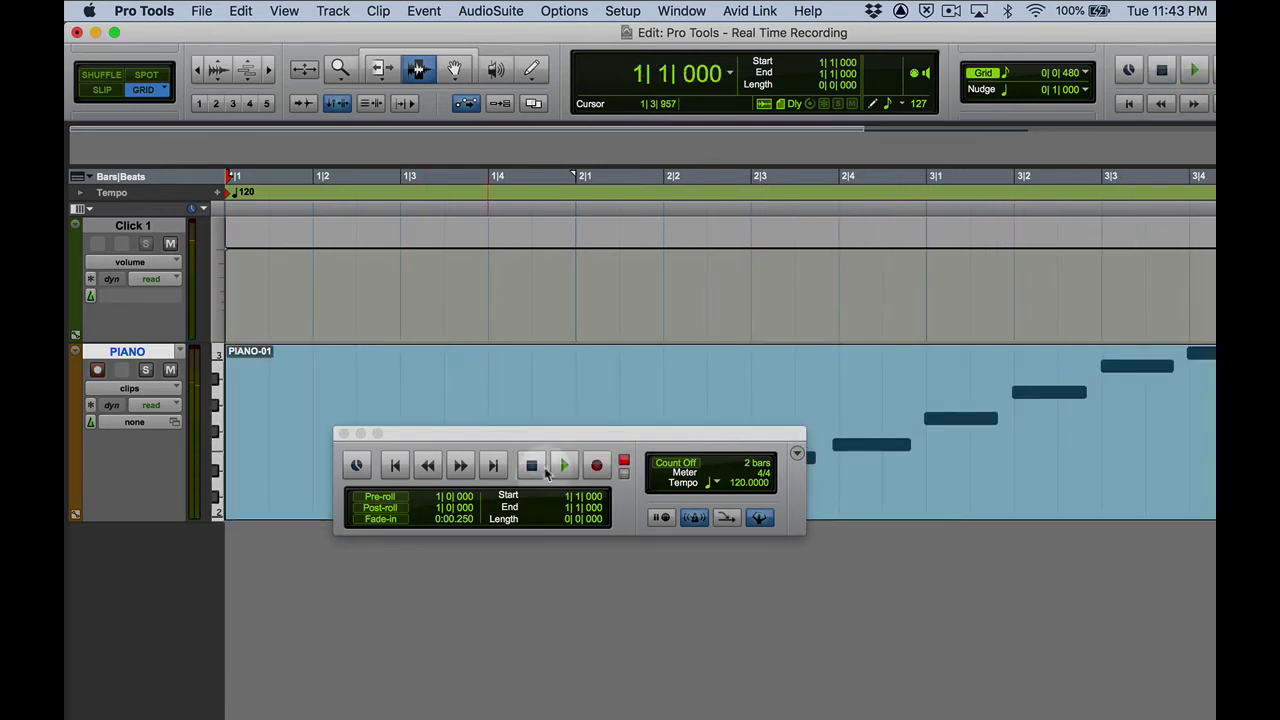
drag(538, 436, 525, 284)
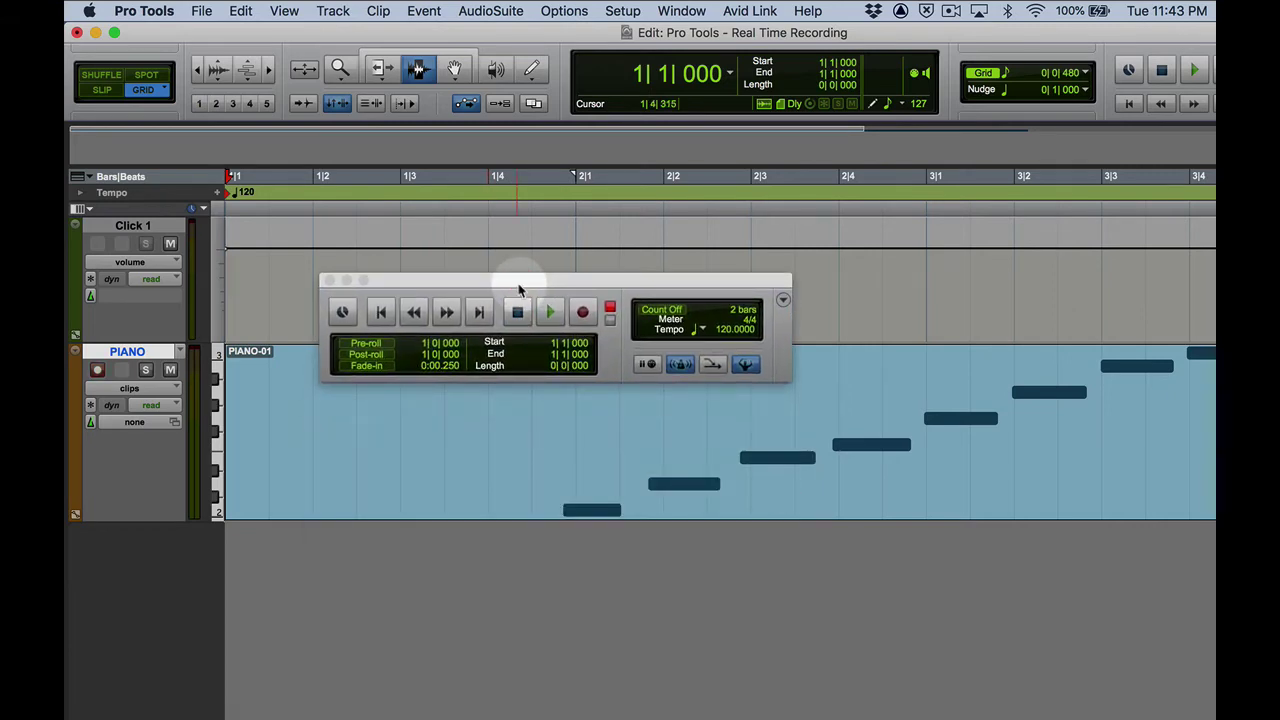
key(super+z)
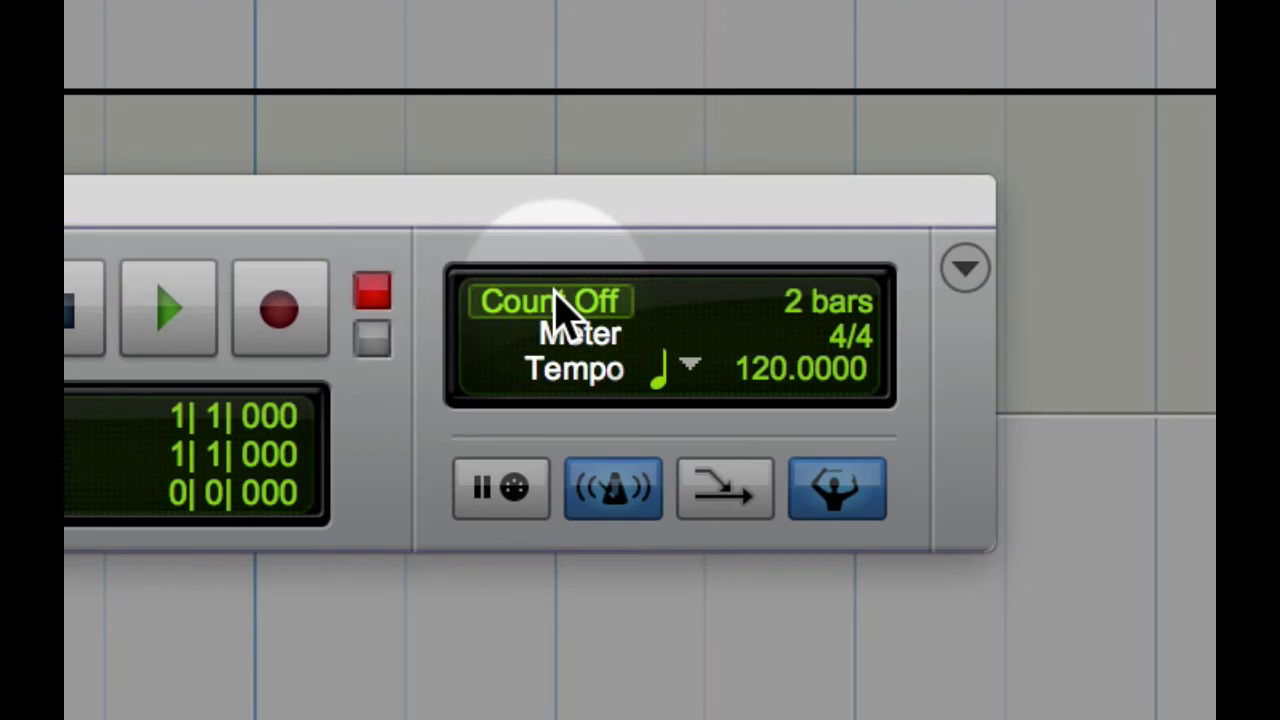
Enable the two-bar Count Off and record a piano take following the count-in.
click(555, 300)
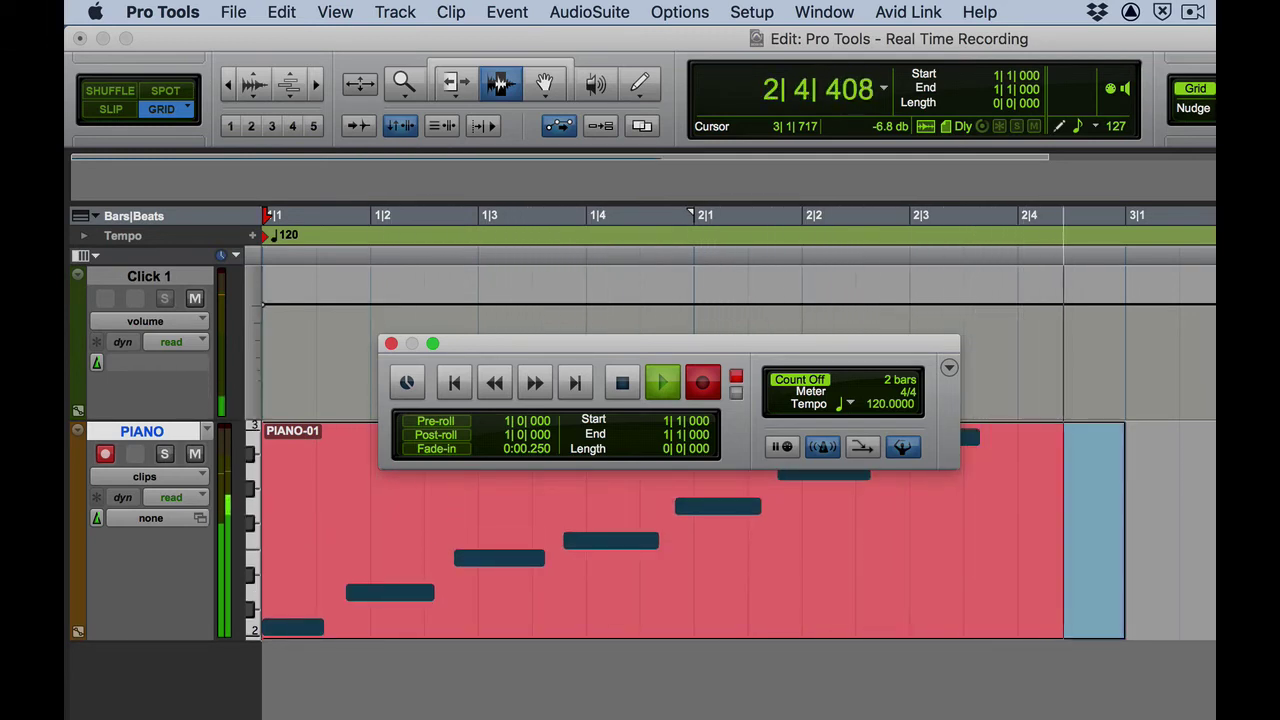
key(space)
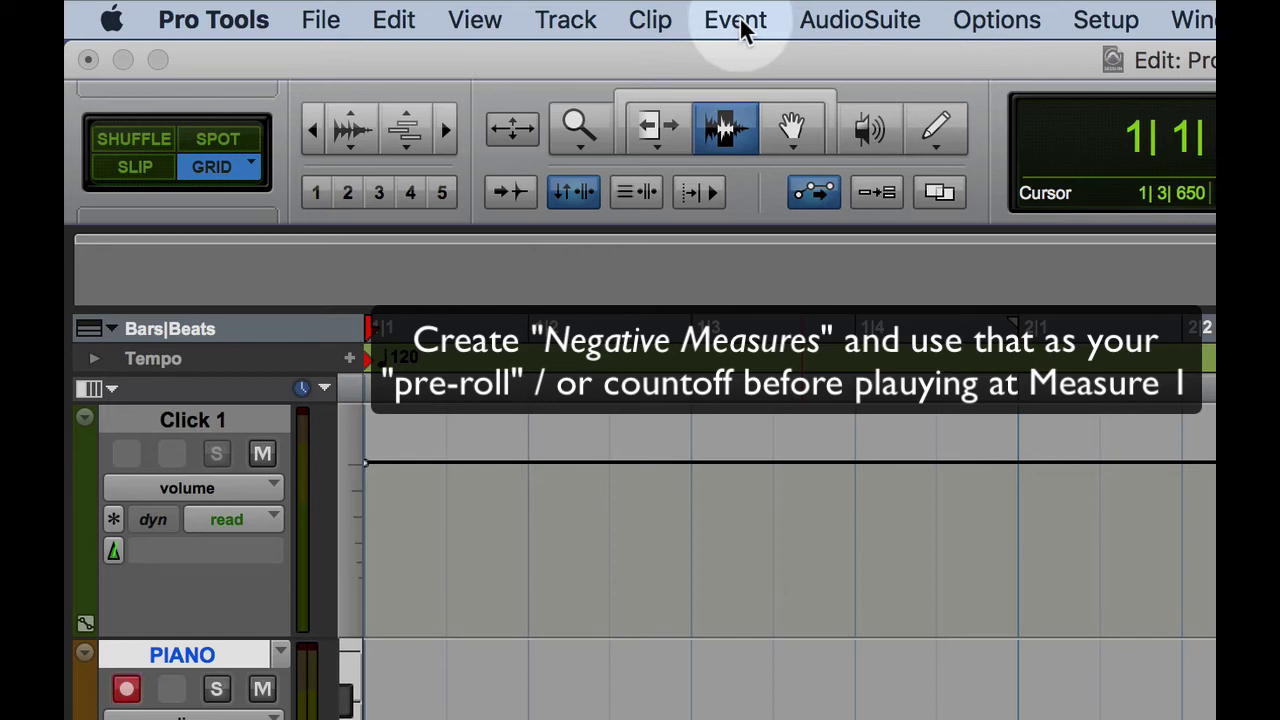
Use Event > Renumber Bars so bar 1 becomes bar -1.
click(738, 22)
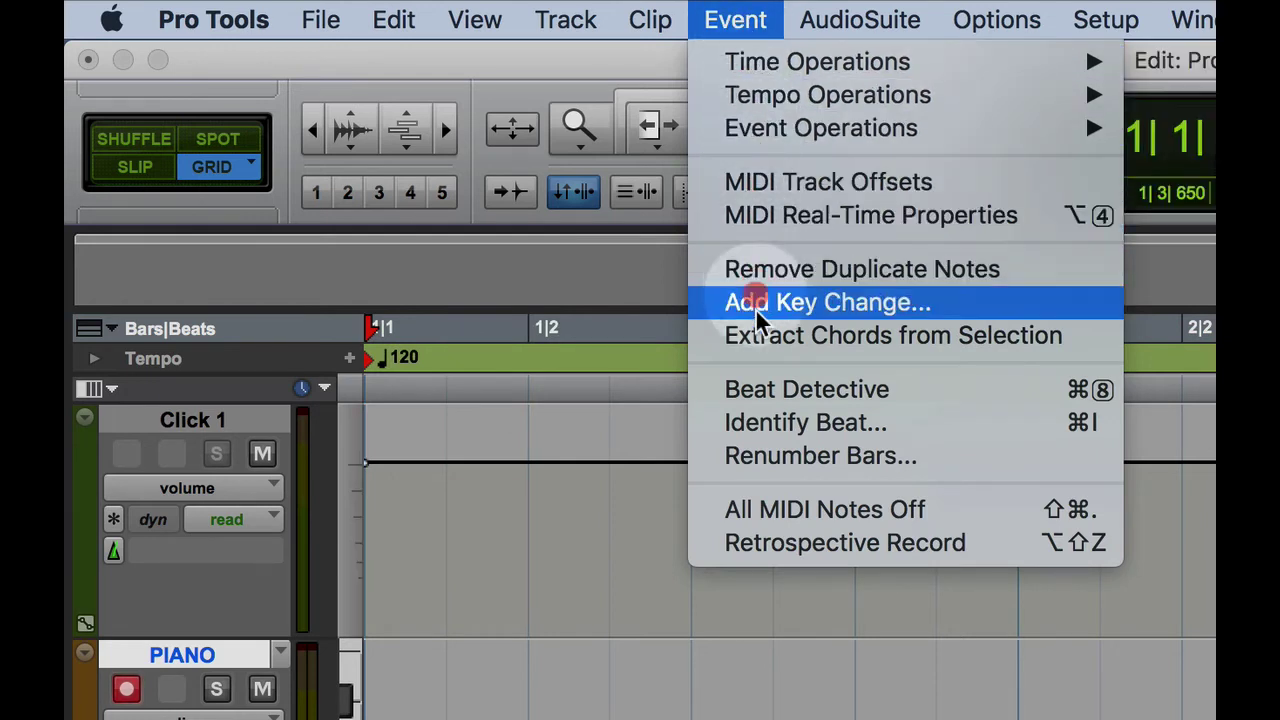
click(1027, 462)
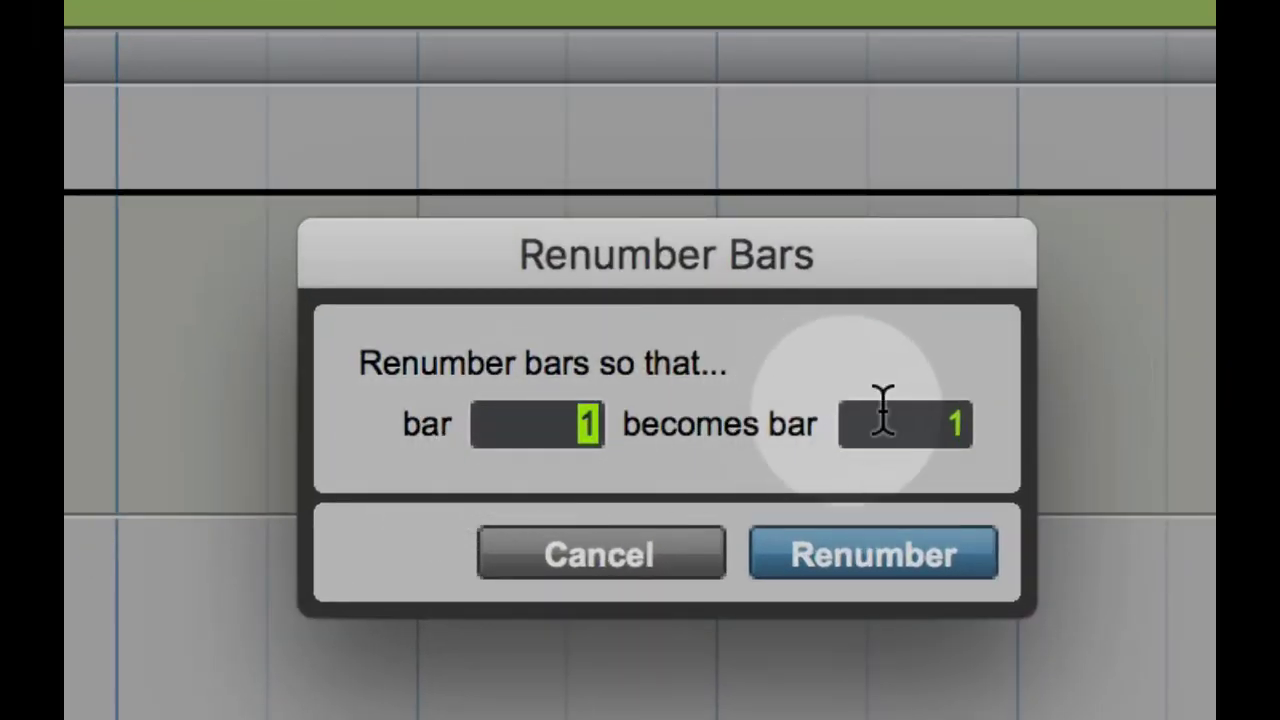
click(924, 424)
text(2)
text(1)
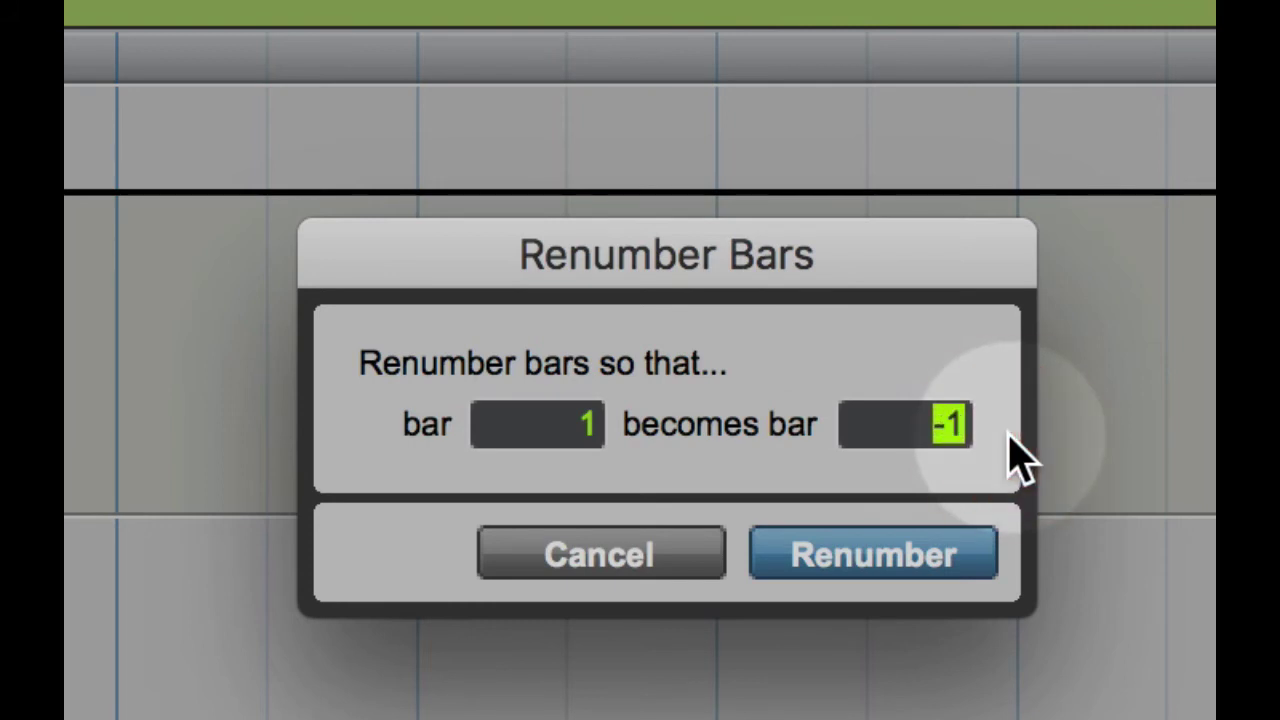
key(Return)
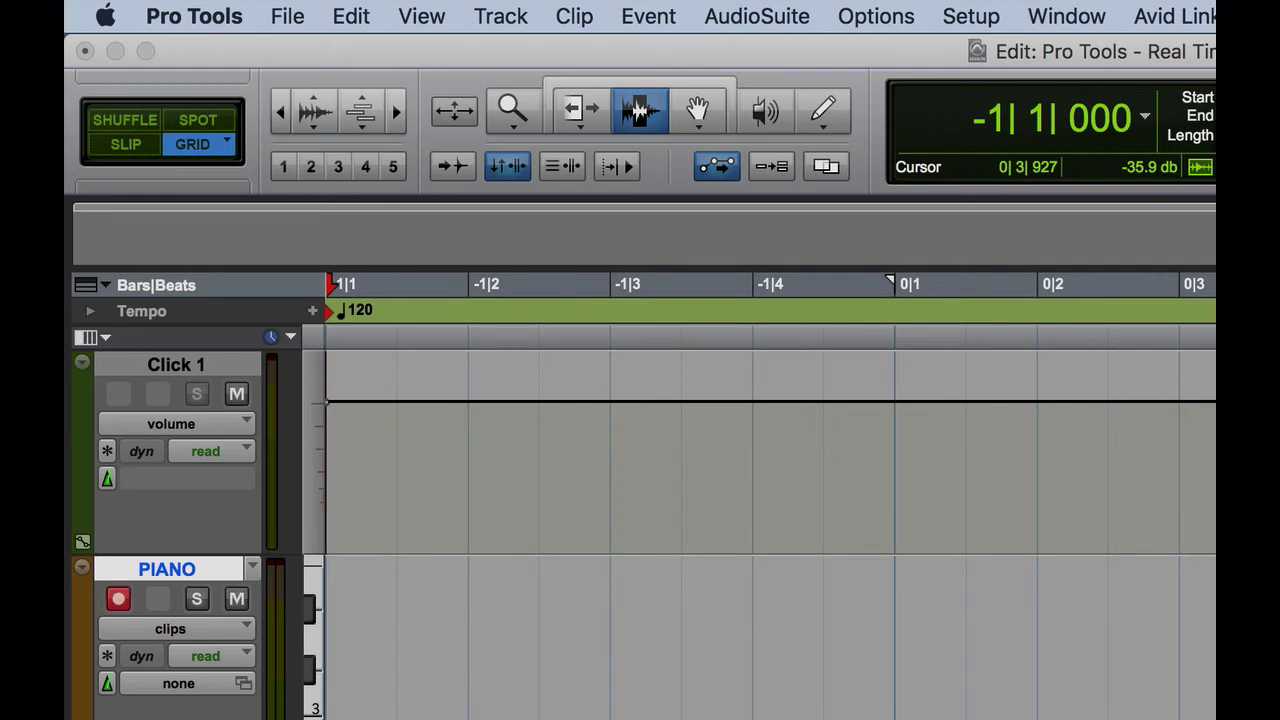
Zoom out to view bars -1 through 2 on Click 1, then record a piano take from bar -1.
key(super+bracketleft)
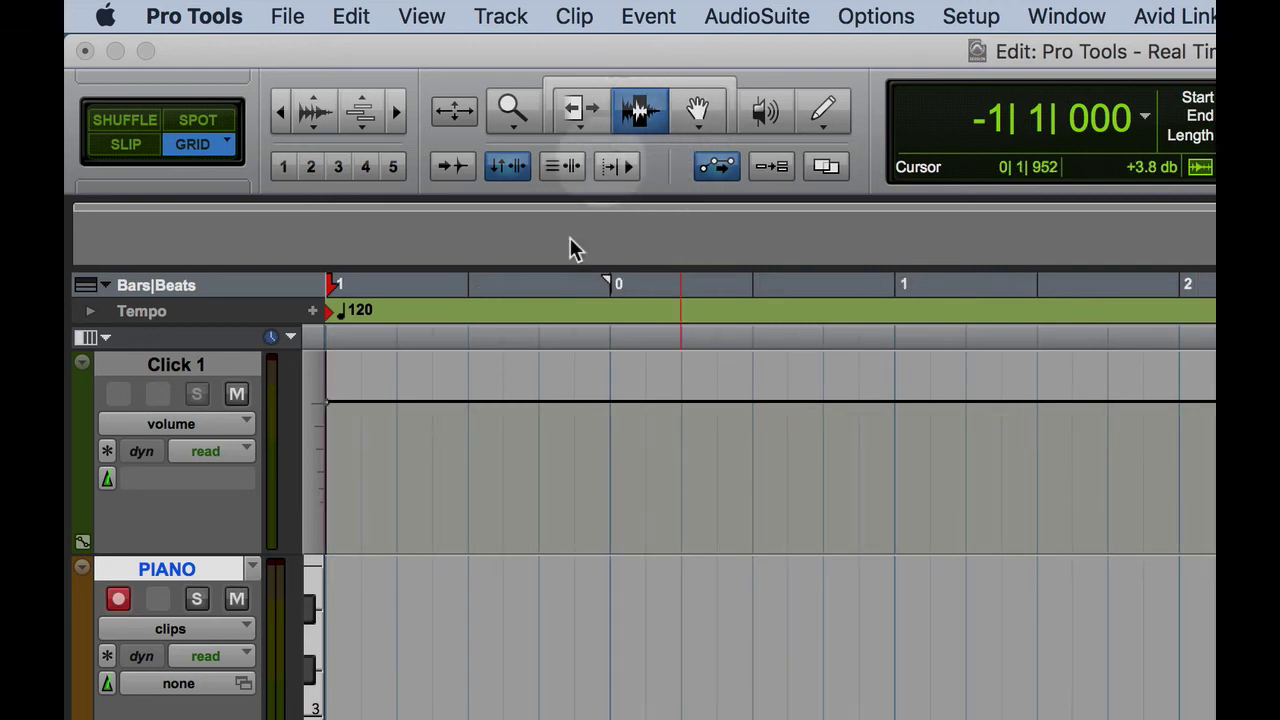
drag(609, 343, 340, 372)
drag(609, 380, 888, 380)
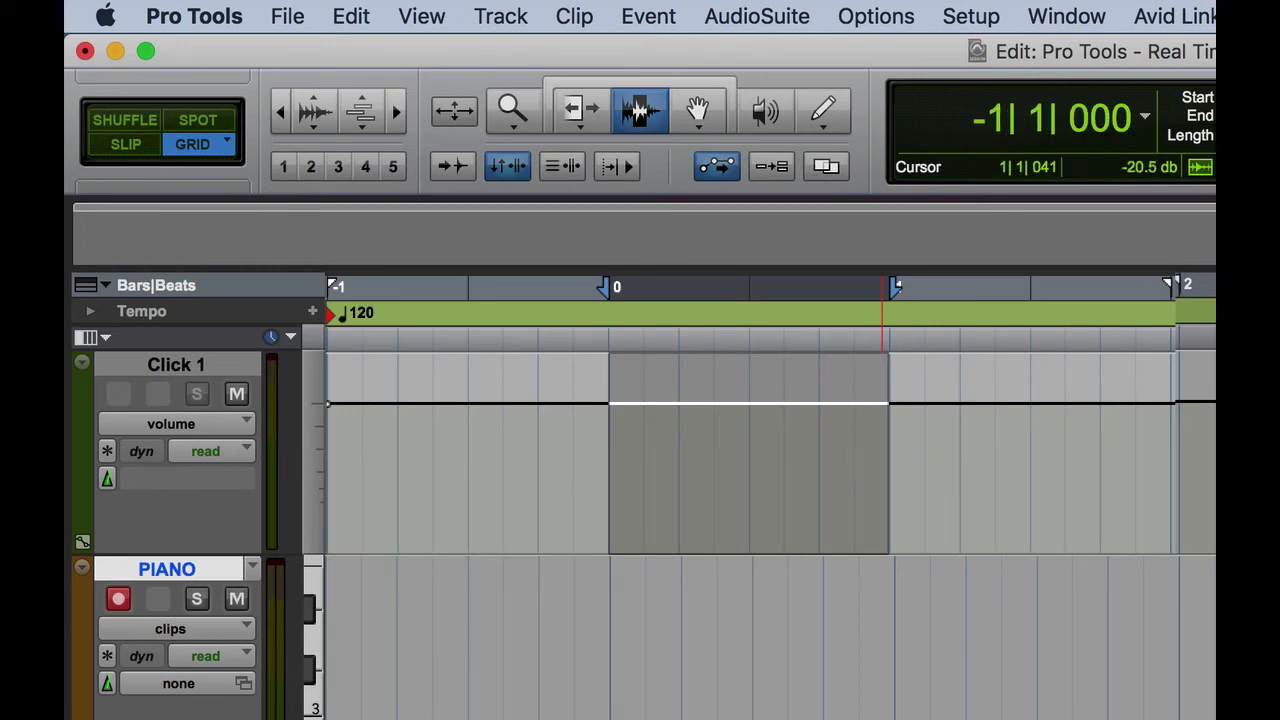
drag(1144, 478, 1181, 483)
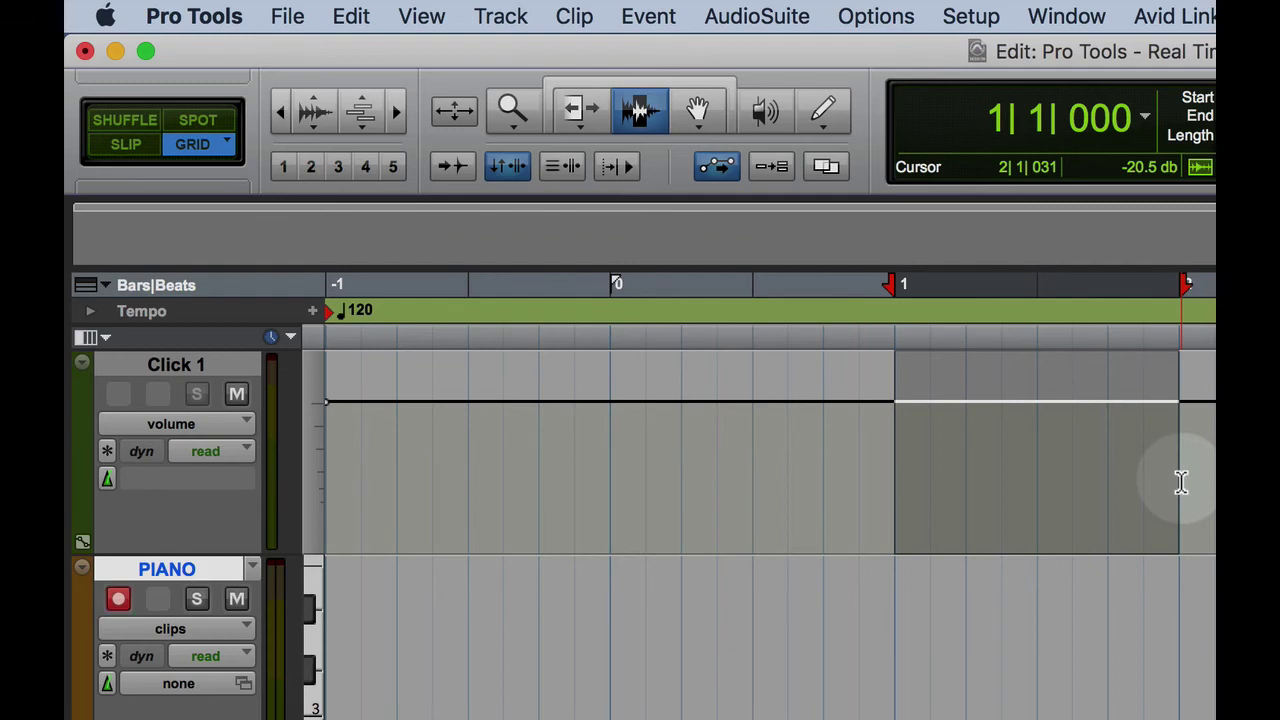
key(Return)
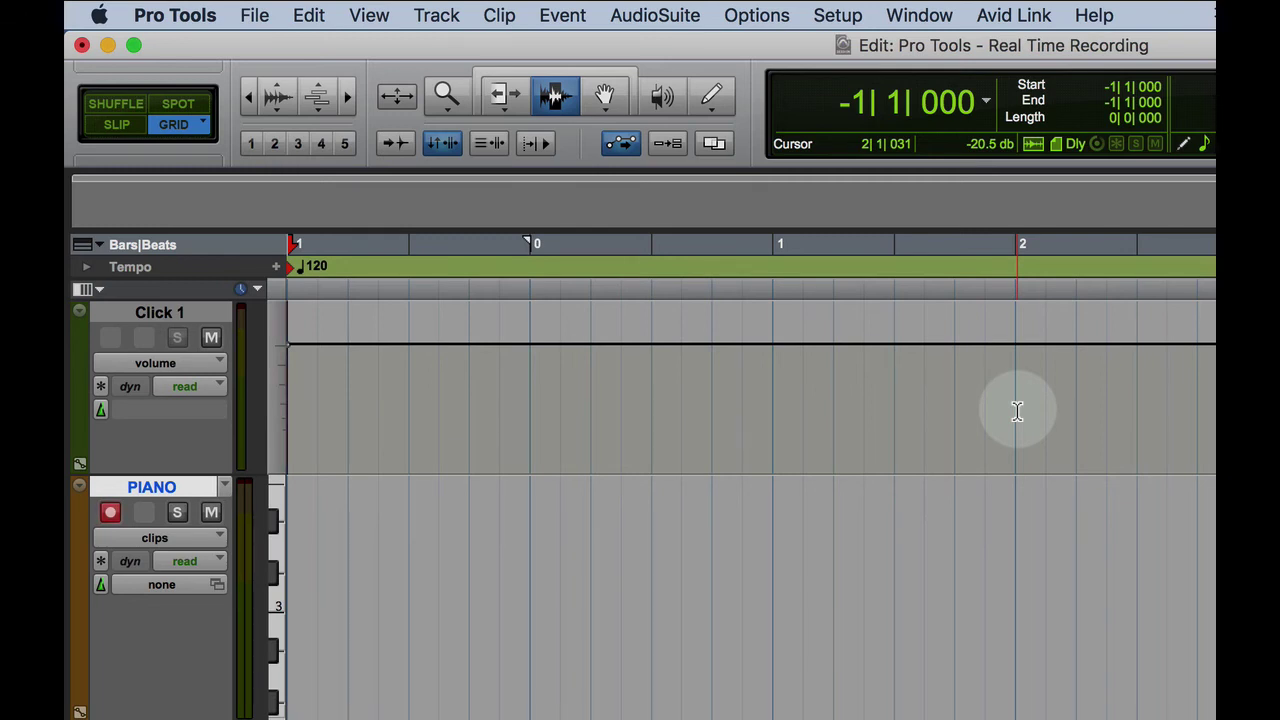
key(super+space)
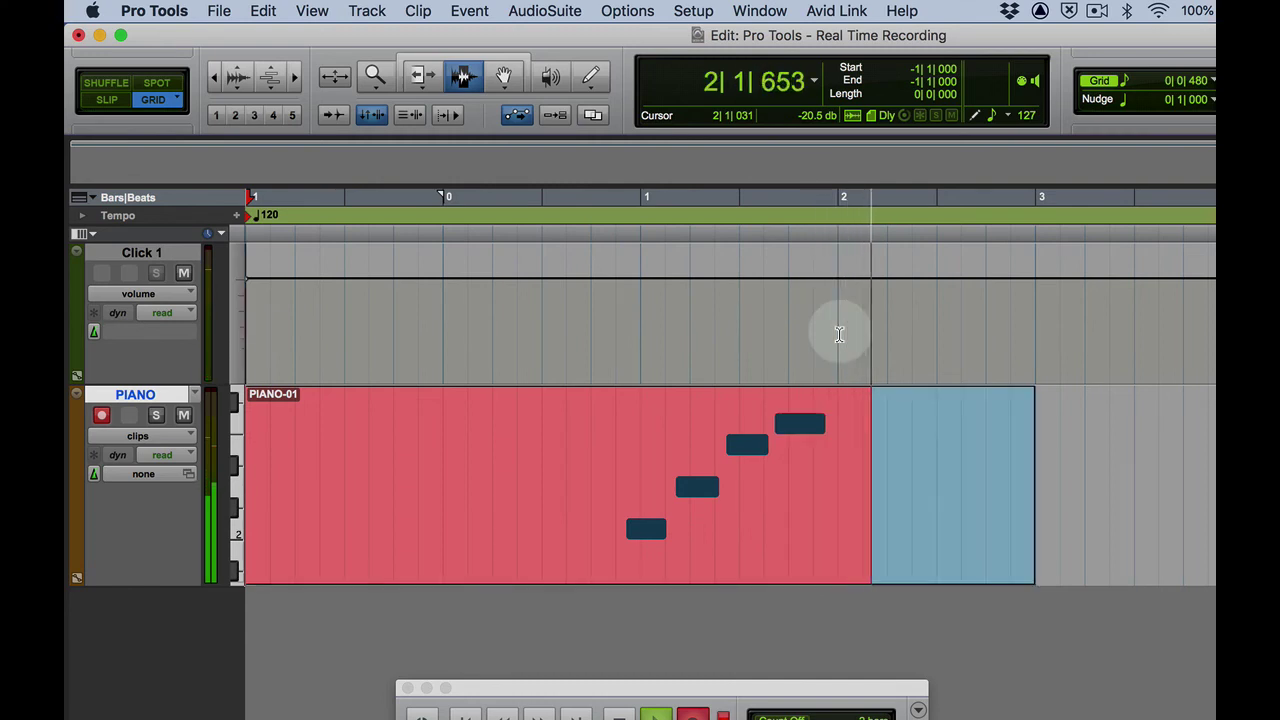
key(space)
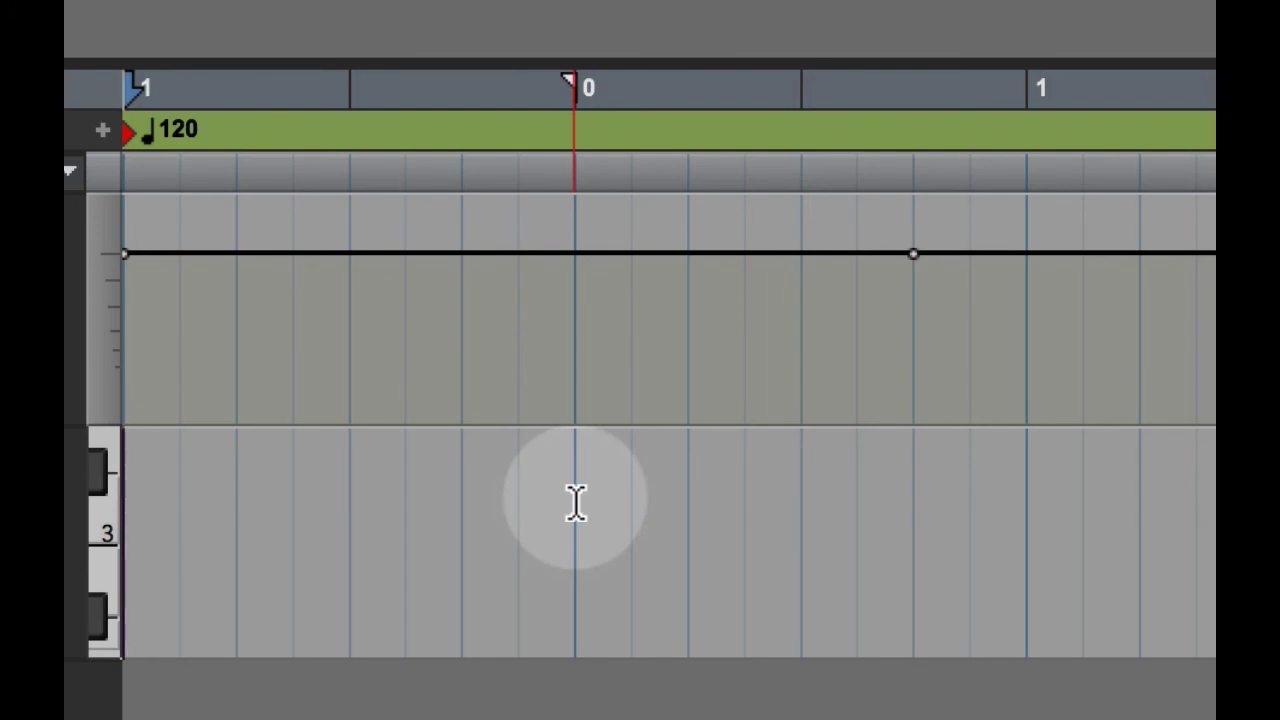
click(576, 503)
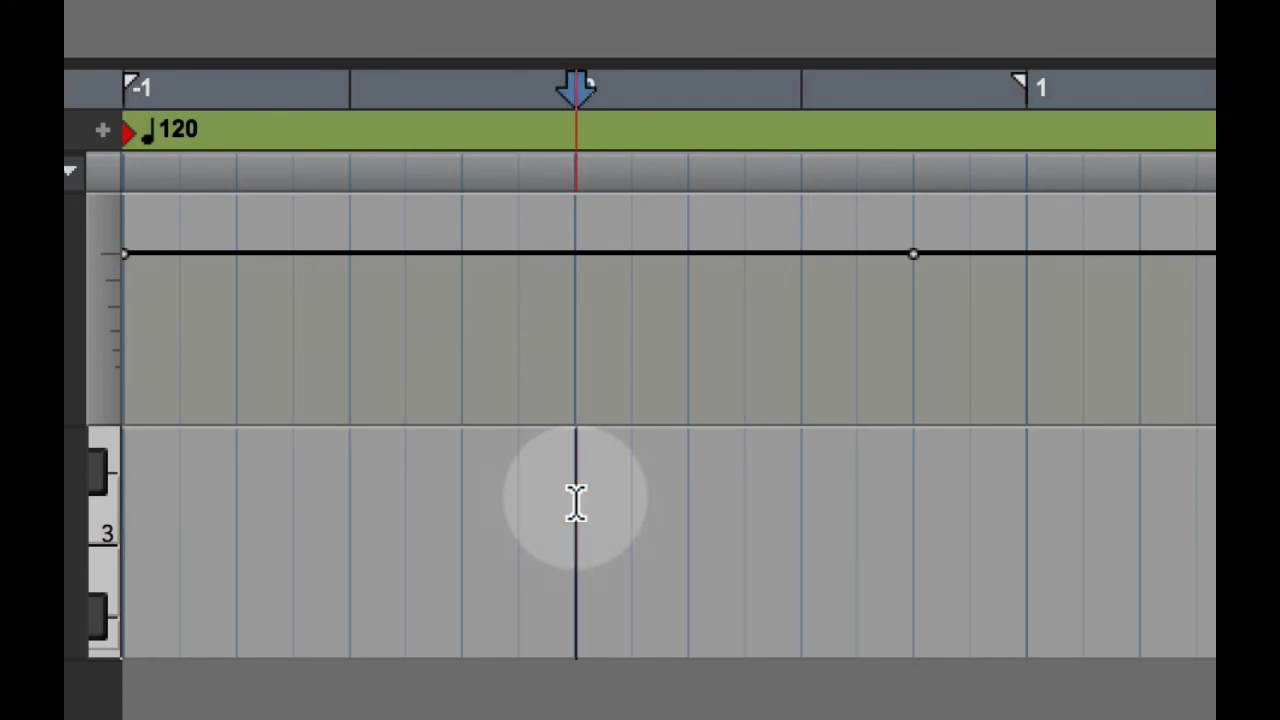
click(688, 500)
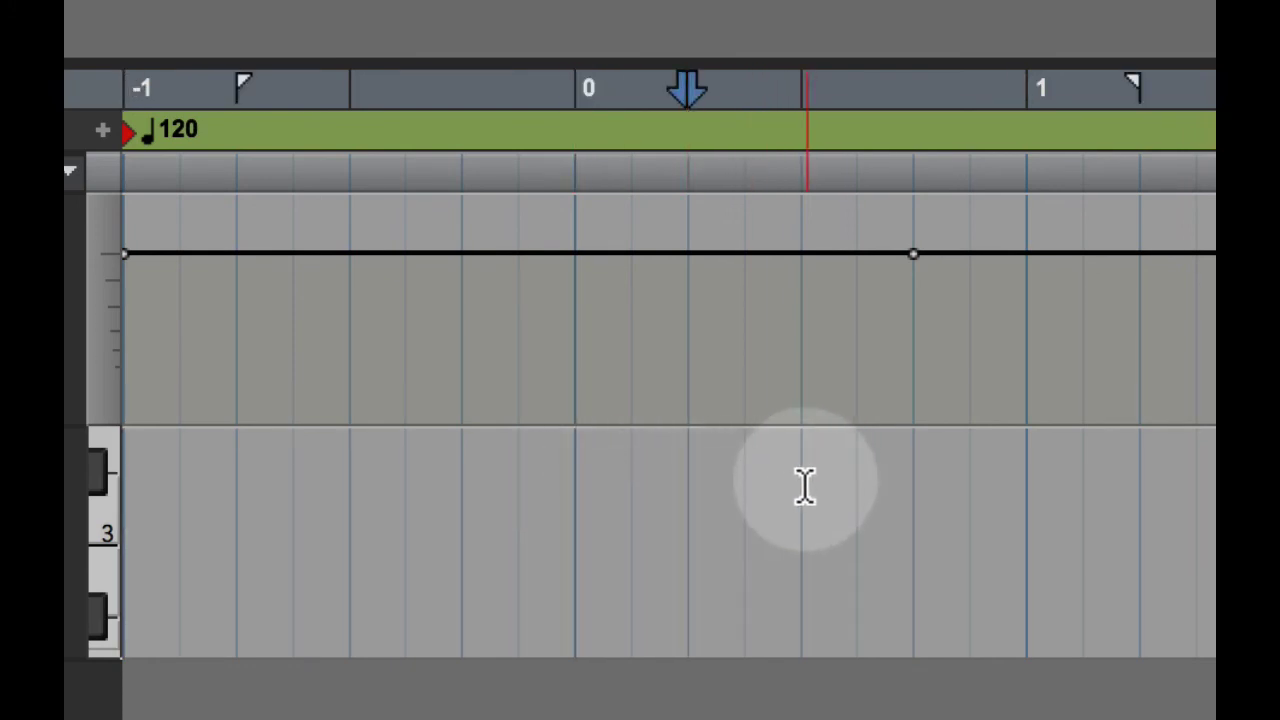
click(804, 488)
click(914, 487)
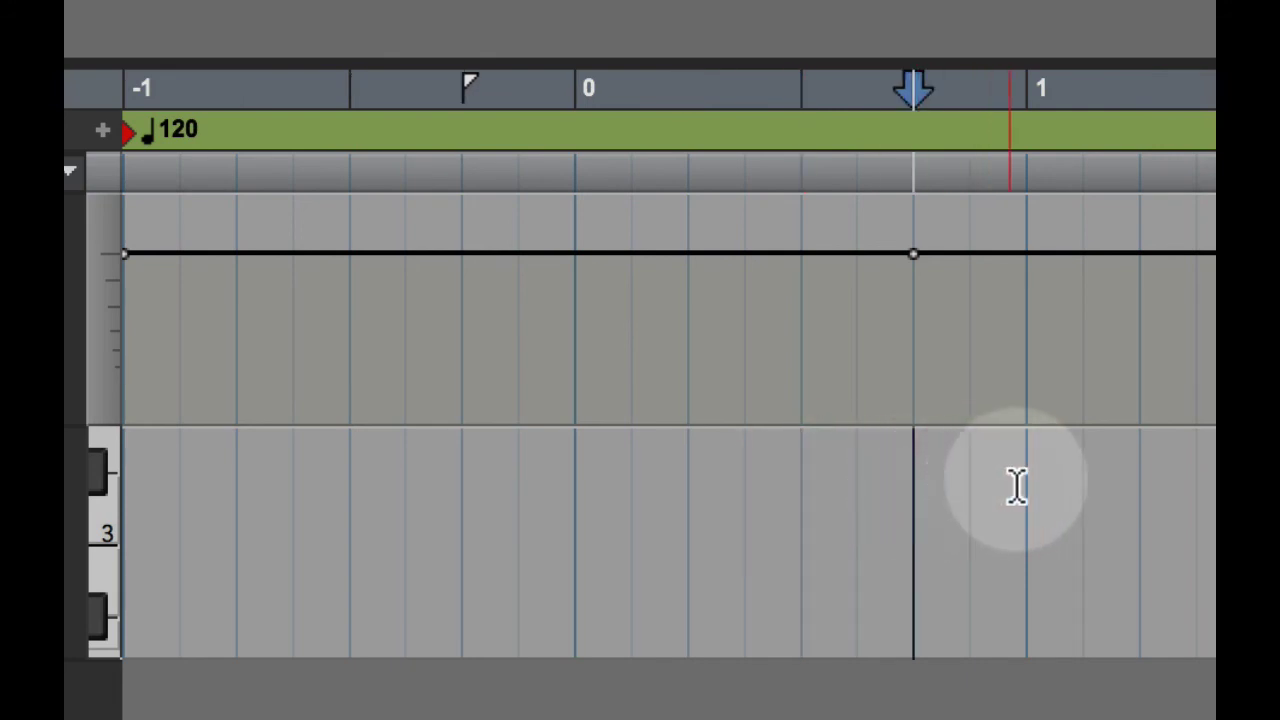
click(1017, 486)
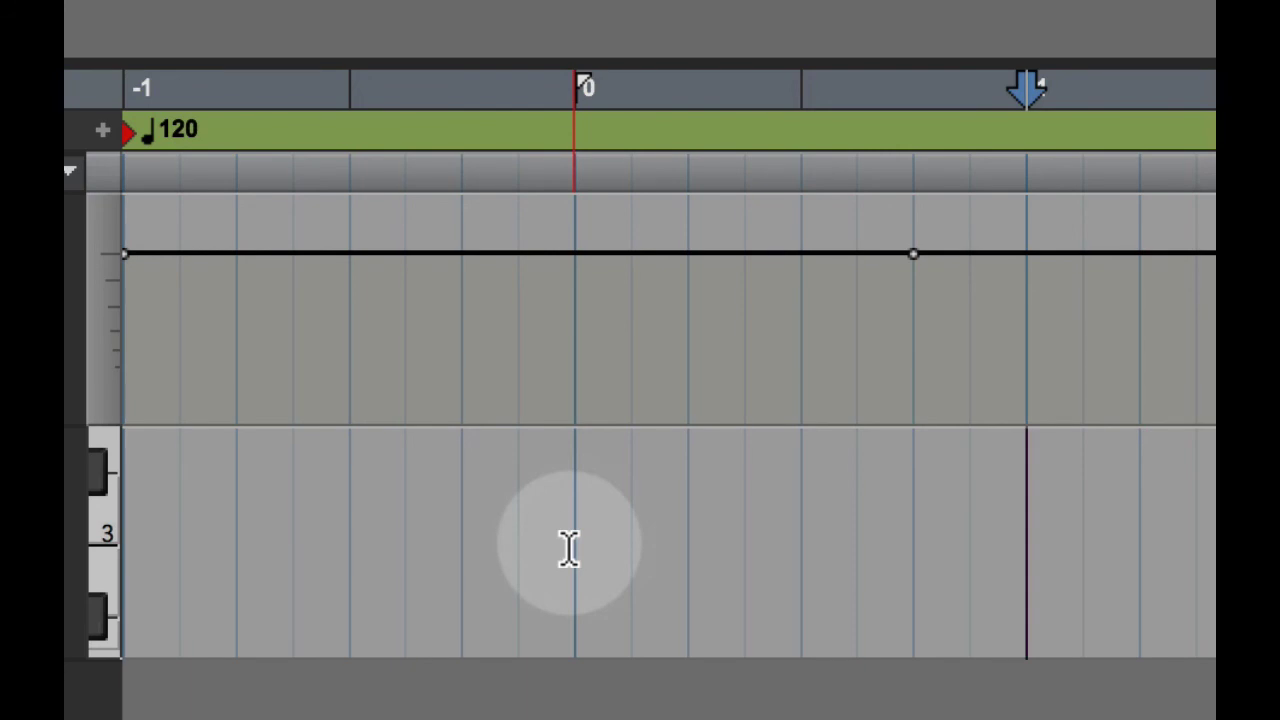
click(629, 523)
click(692, 517)
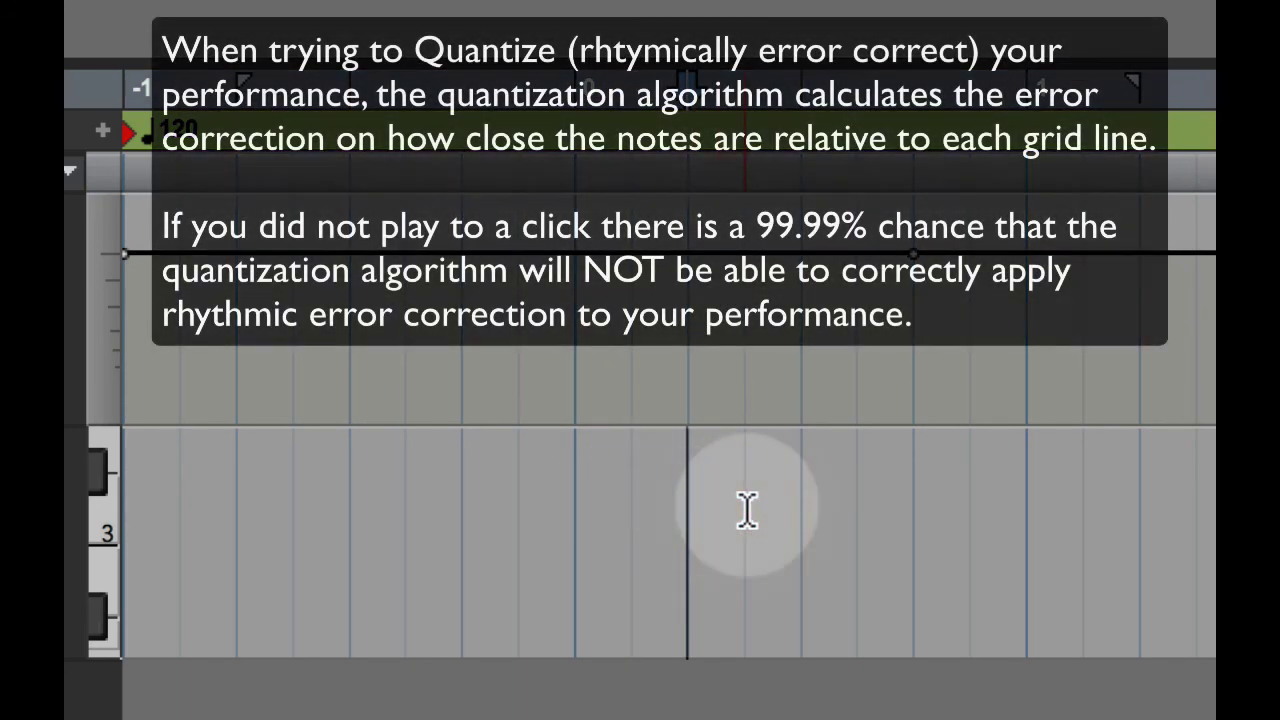
click(969, 503)
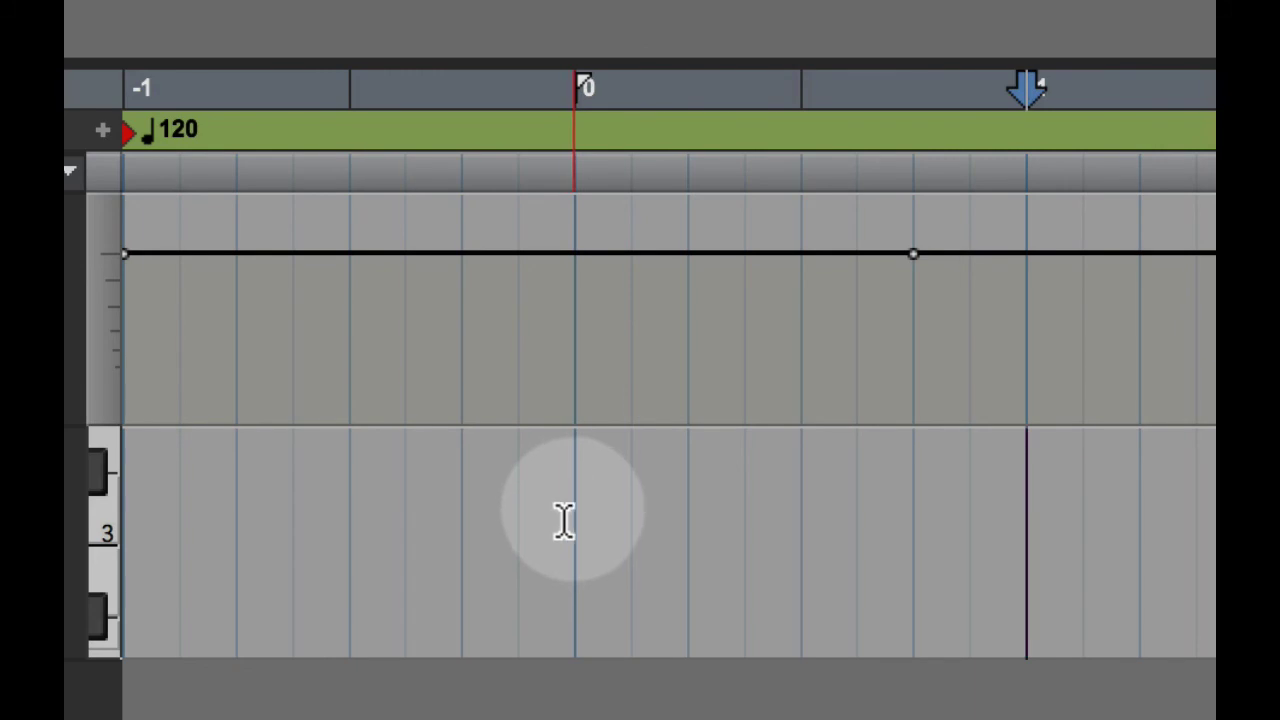
key(Return)
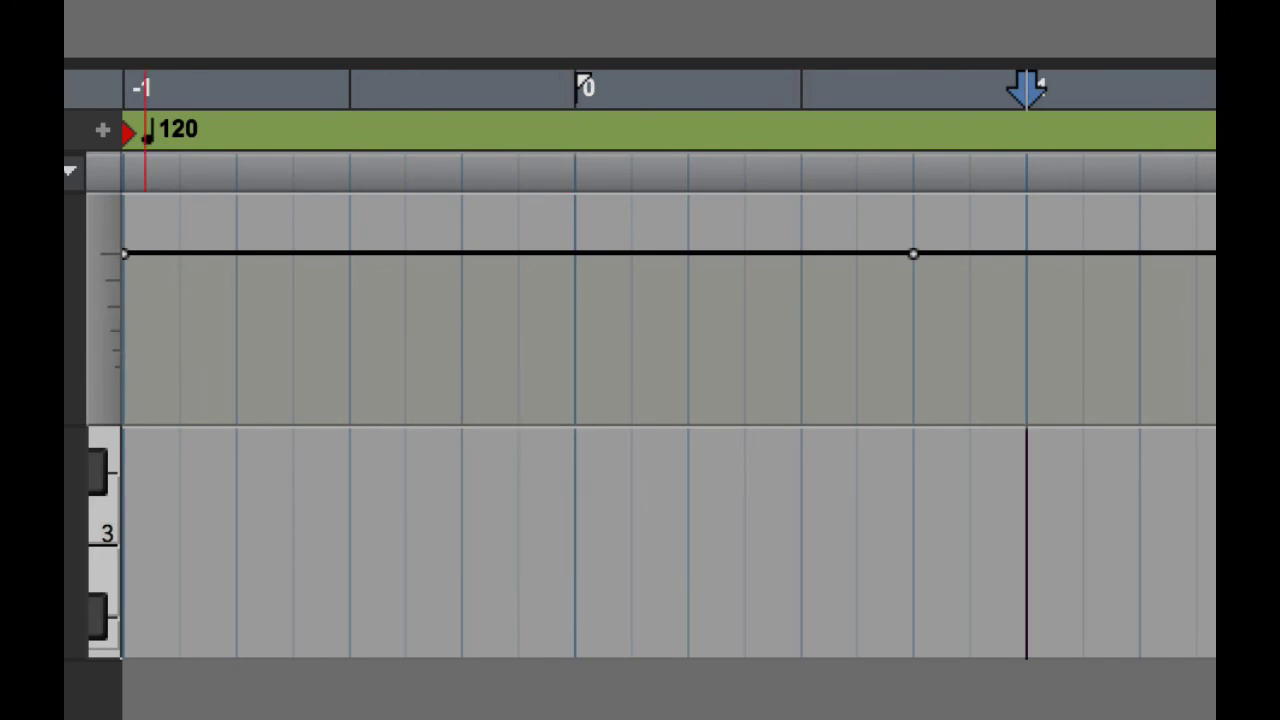